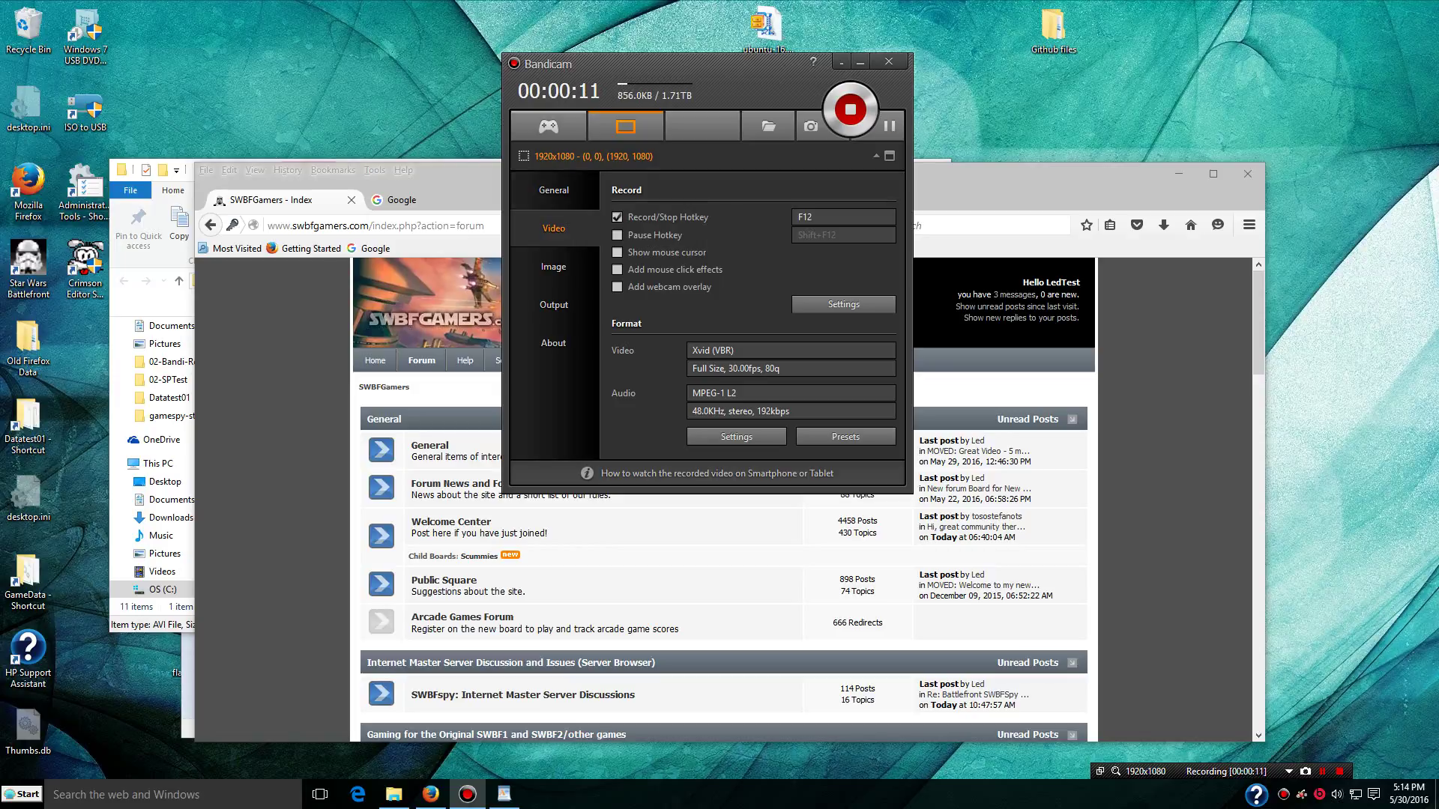
Open the "SWBF server 1.2 use this one" entry in the site's Star Wars Battlefront Tools and Miscellaneous downloads.
{"action": "left_click", "coordinate": [461, 176]}
{"action": "left_click", "coordinate": [677, 361]}
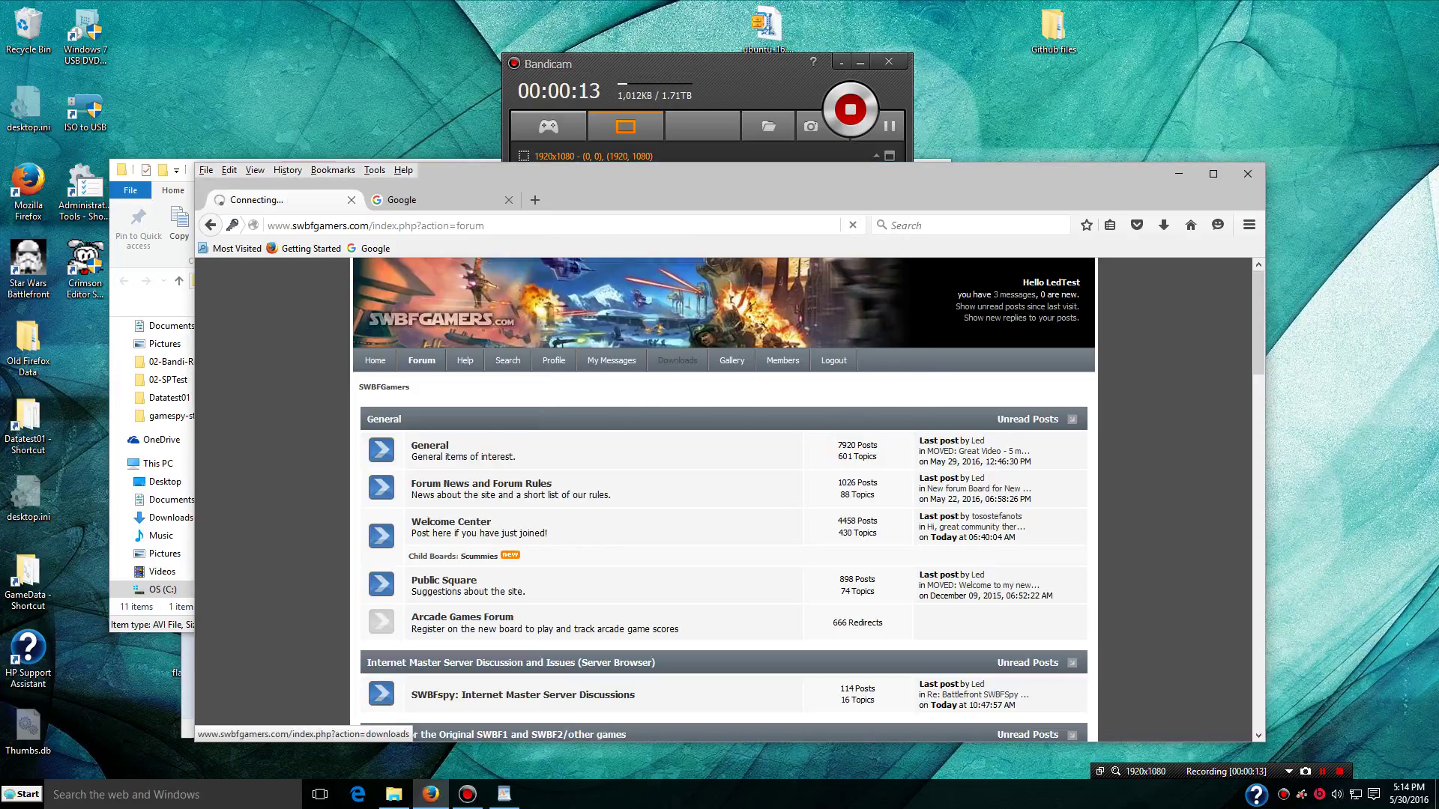
{"action": "scroll", "coordinate": [540, 435], "scroll_direction": "down", "scroll_amount": 4}
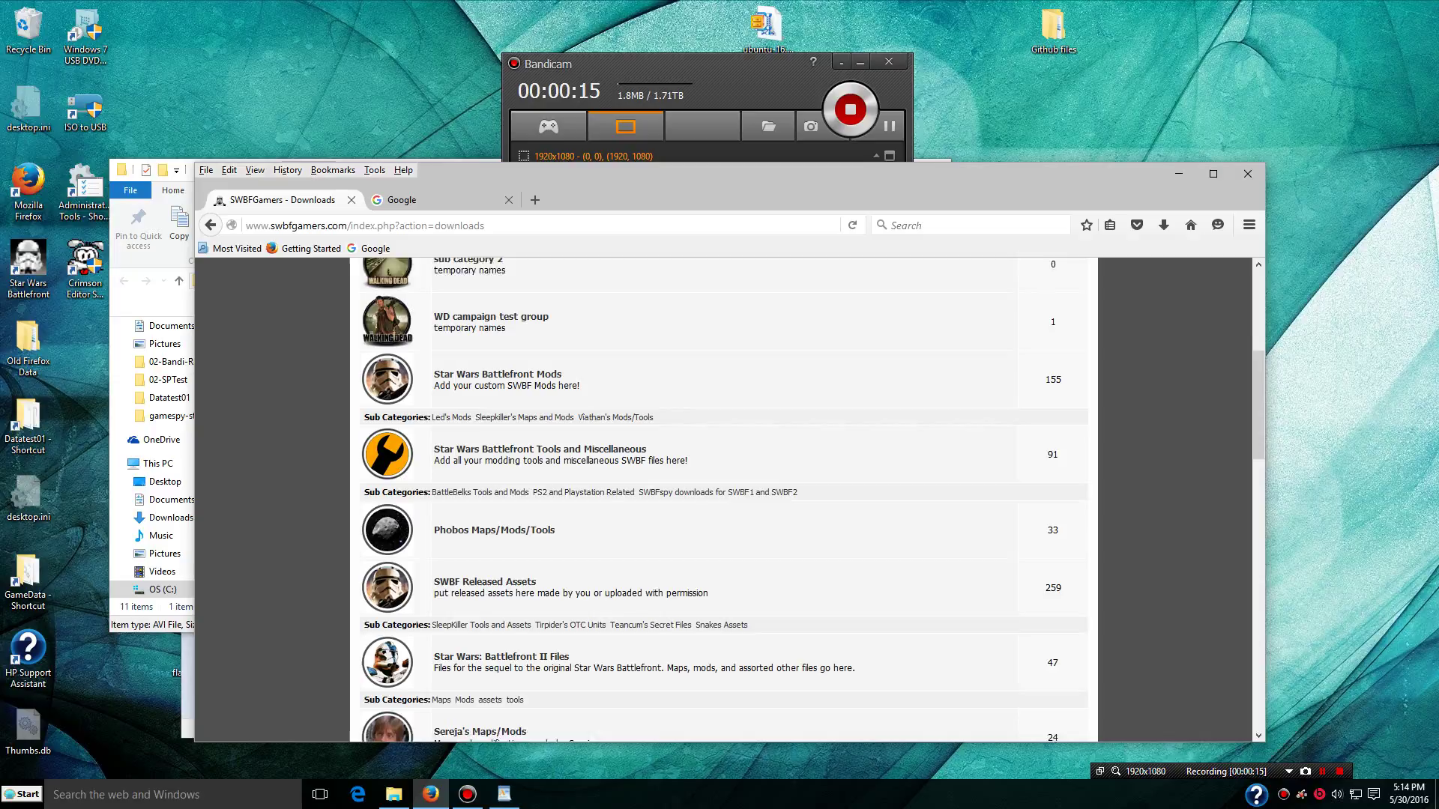
{"action": "left_click", "coordinate": [540, 435]}
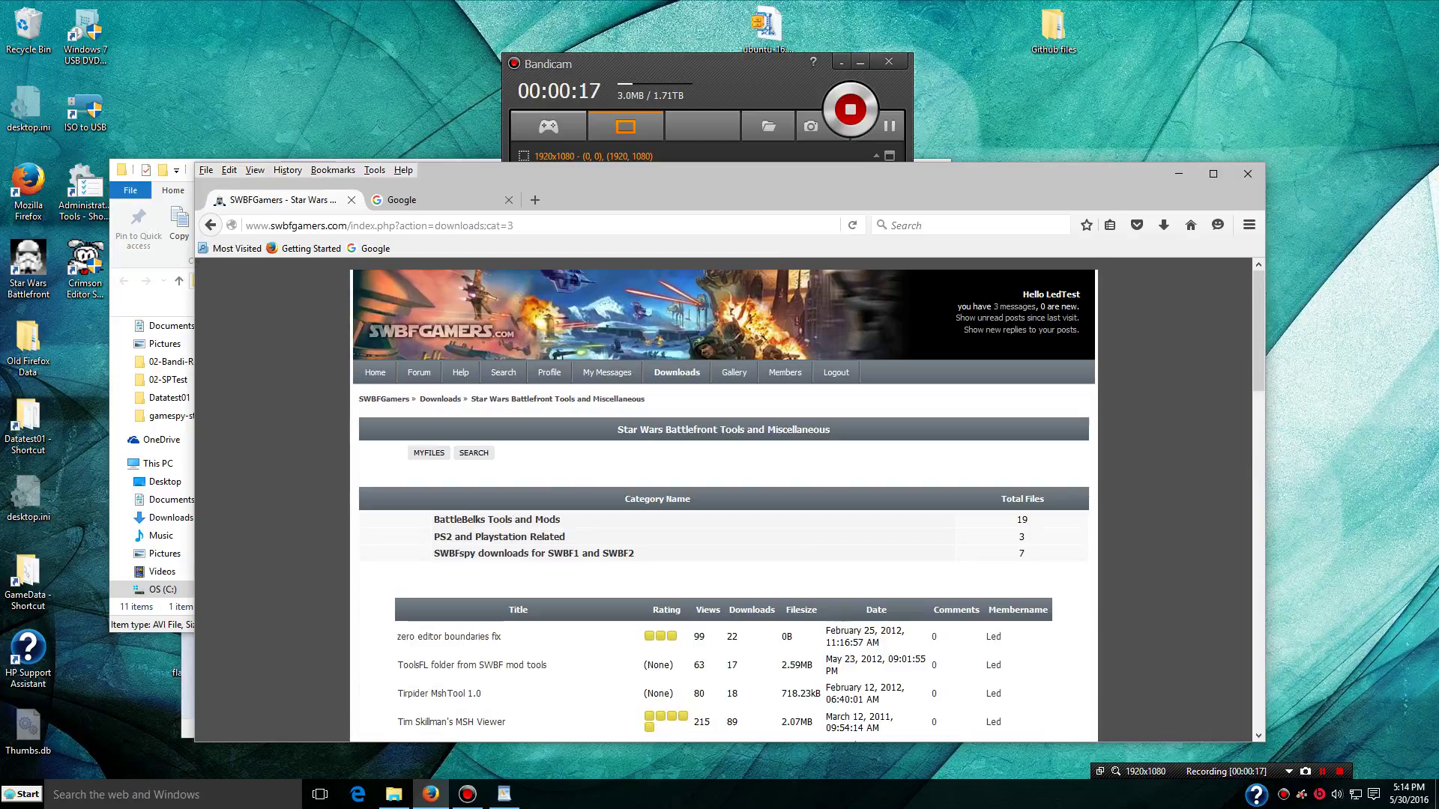
{"action": "scroll", "coordinate": [540, 435], "scroll_direction": "down", "scroll_amount": 5}
{"action": "scroll", "coordinate": [457, 495], "scroll_direction": "down", "scroll_amount": 2}
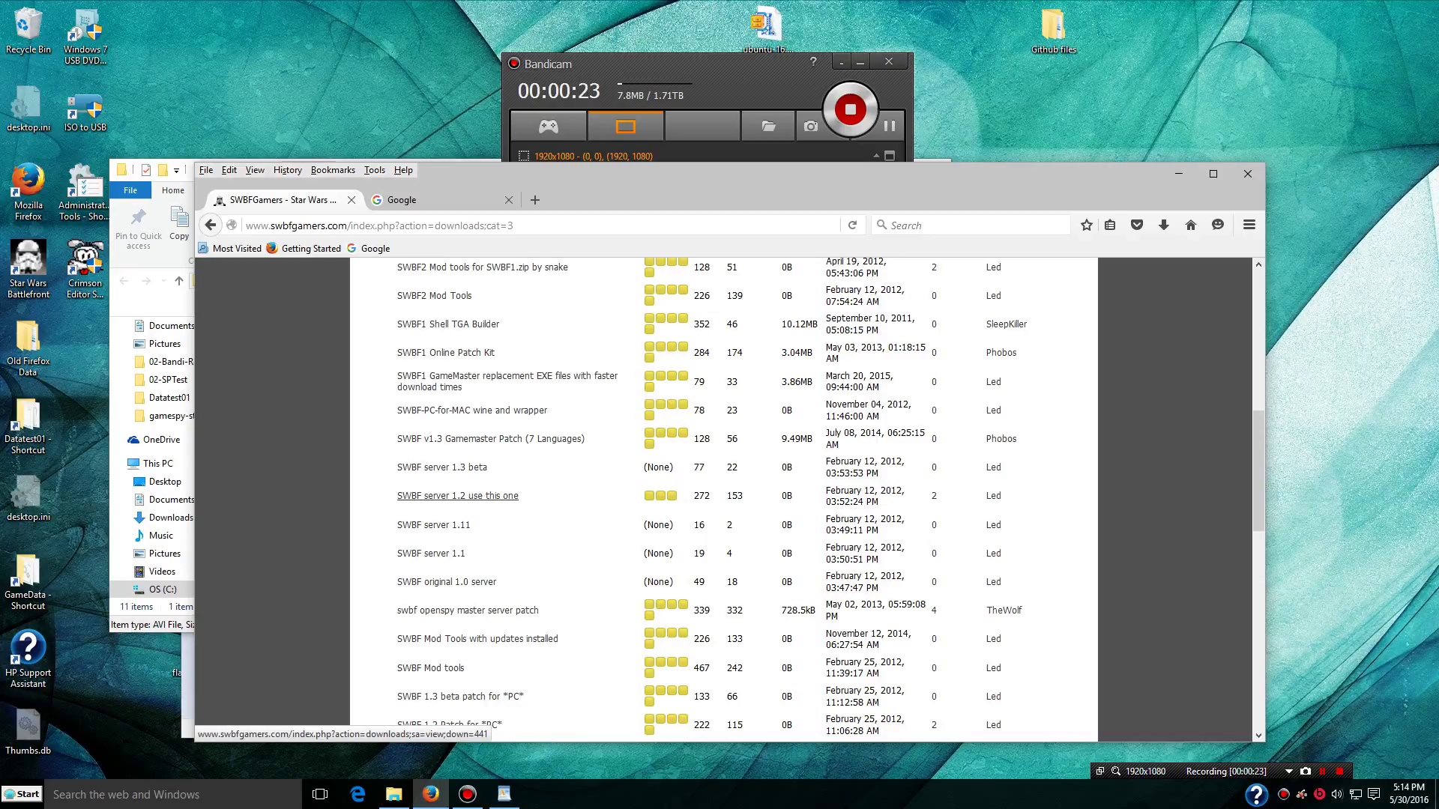
{"action": "left_click", "coordinate": [457, 495]}
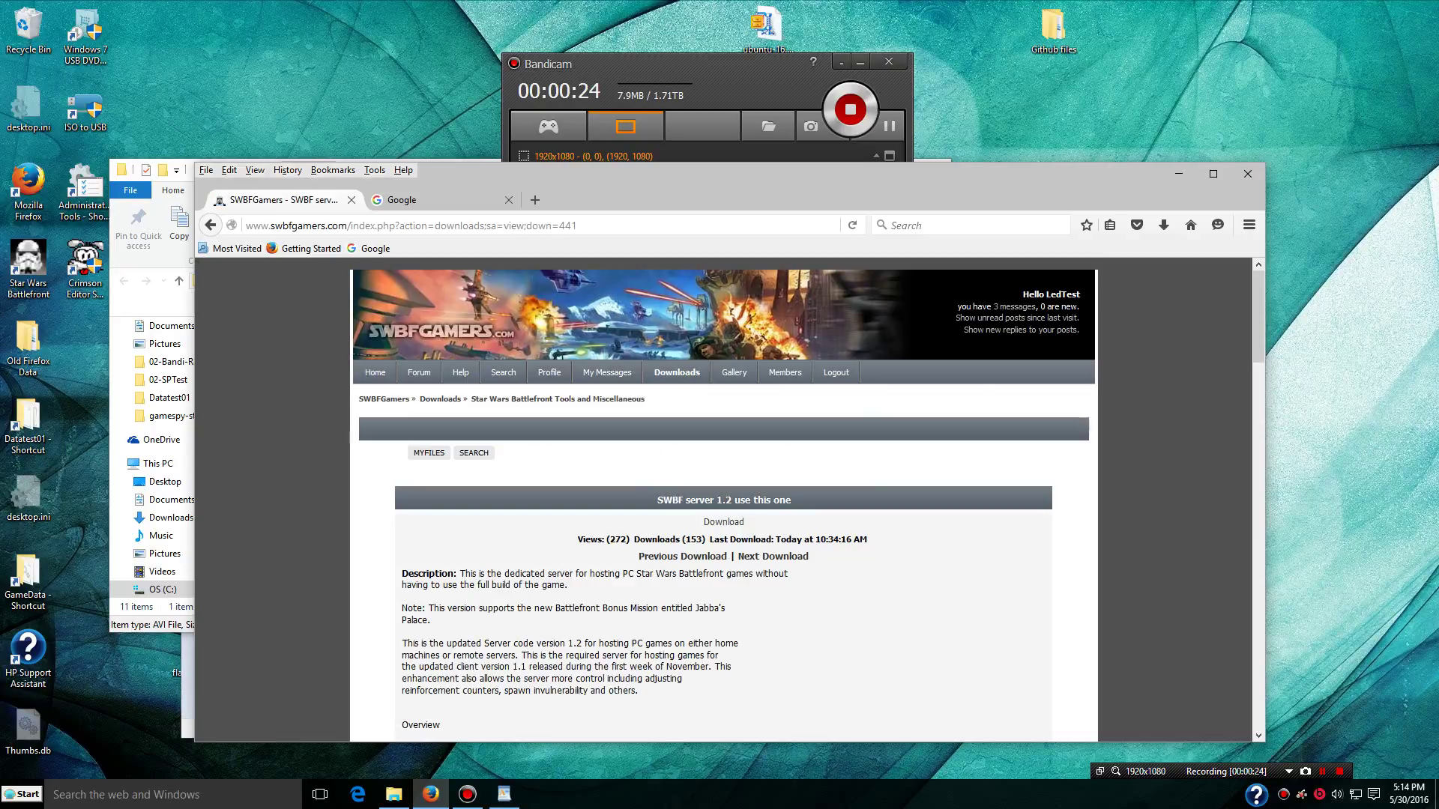
Download the SWBF server 1.2 installer and save swbattlefrontpcserver_v1-2.exe.
{"action": "scroll", "coordinate": [723, 494], "scroll_direction": "down", "scroll_amount": 5}
{"action": "scroll", "coordinate": [723, 495], "scroll_direction": "up", "scroll_amount": 4}
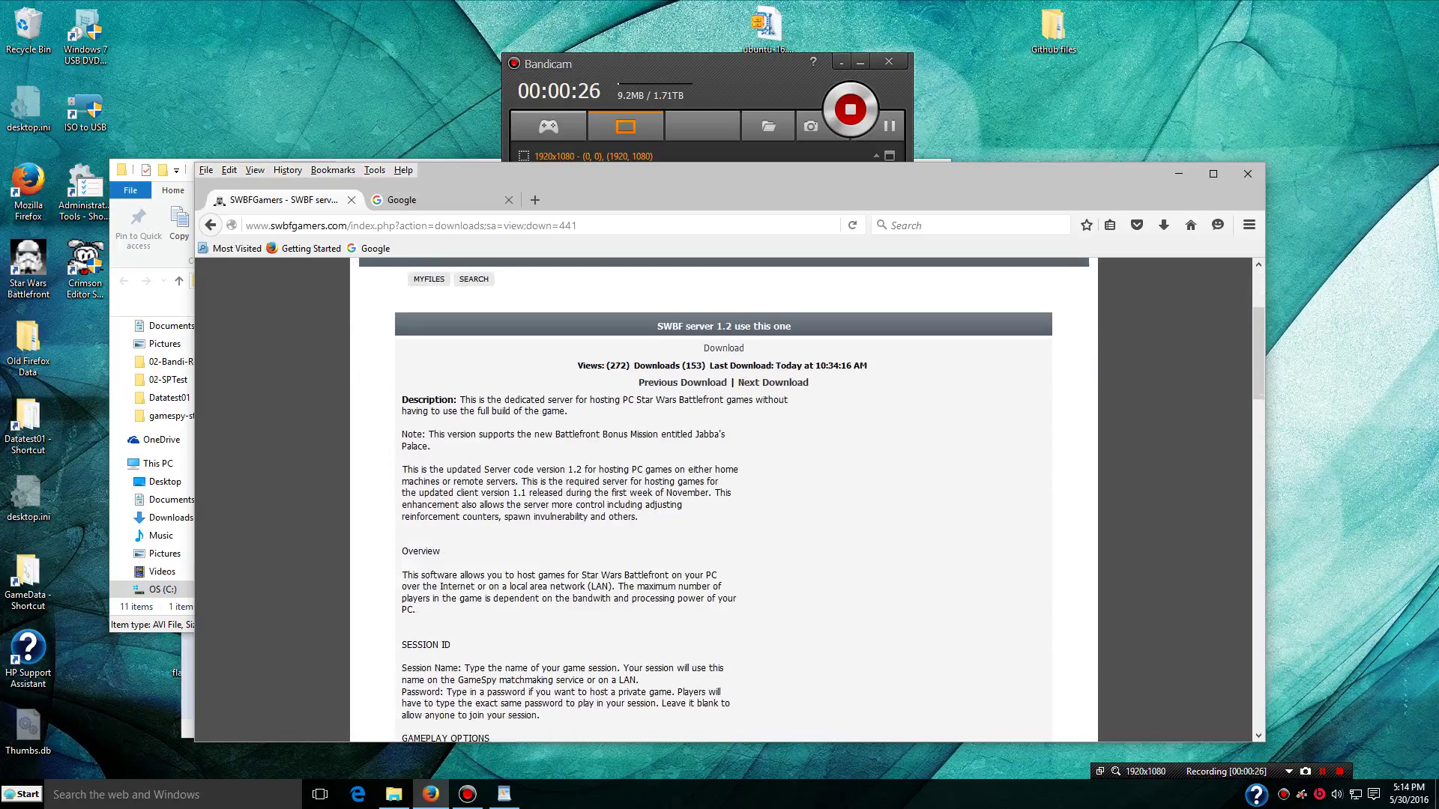
{"action": "left_click", "coordinate": [723, 436]}
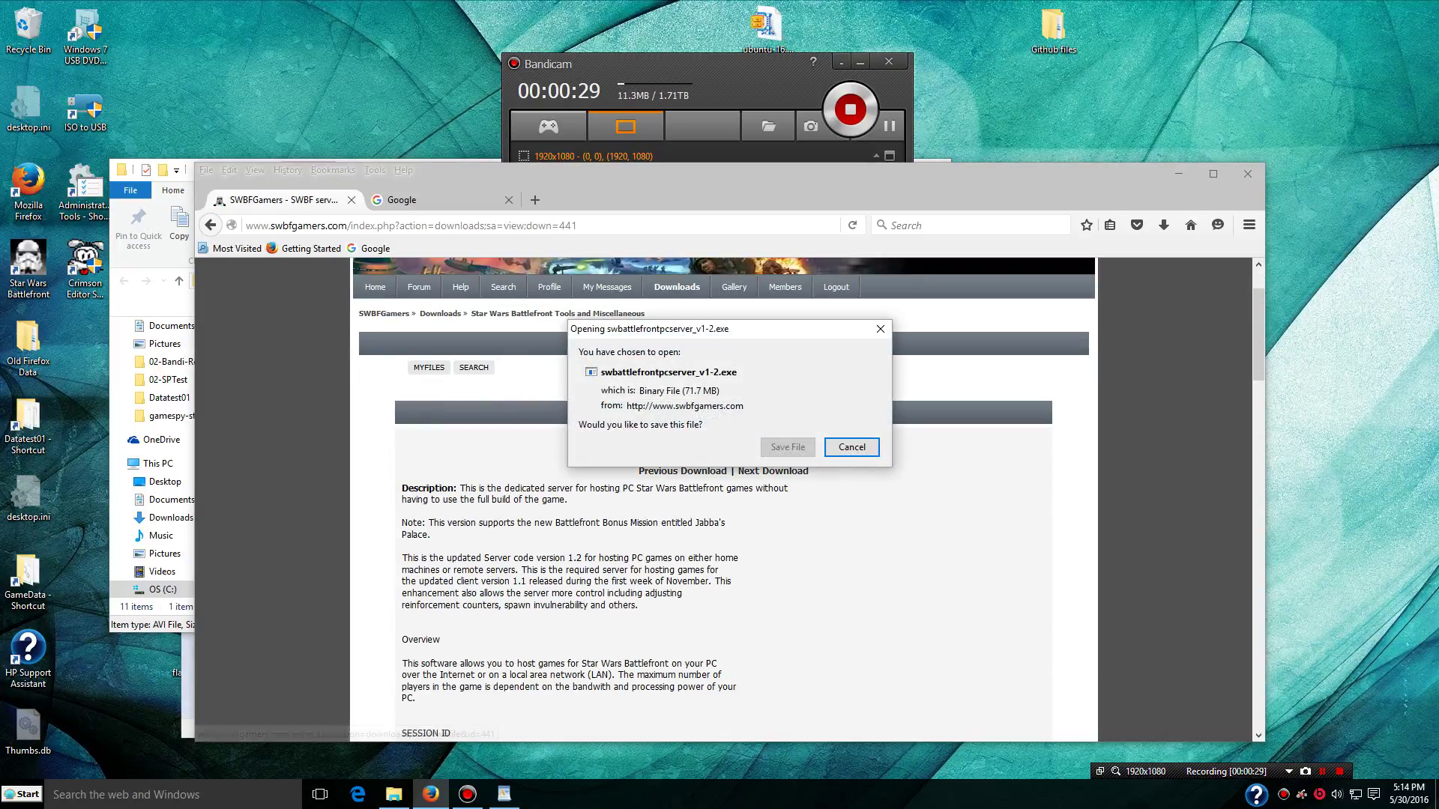
{"action": "left_click", "coordinate": [787, 446]}
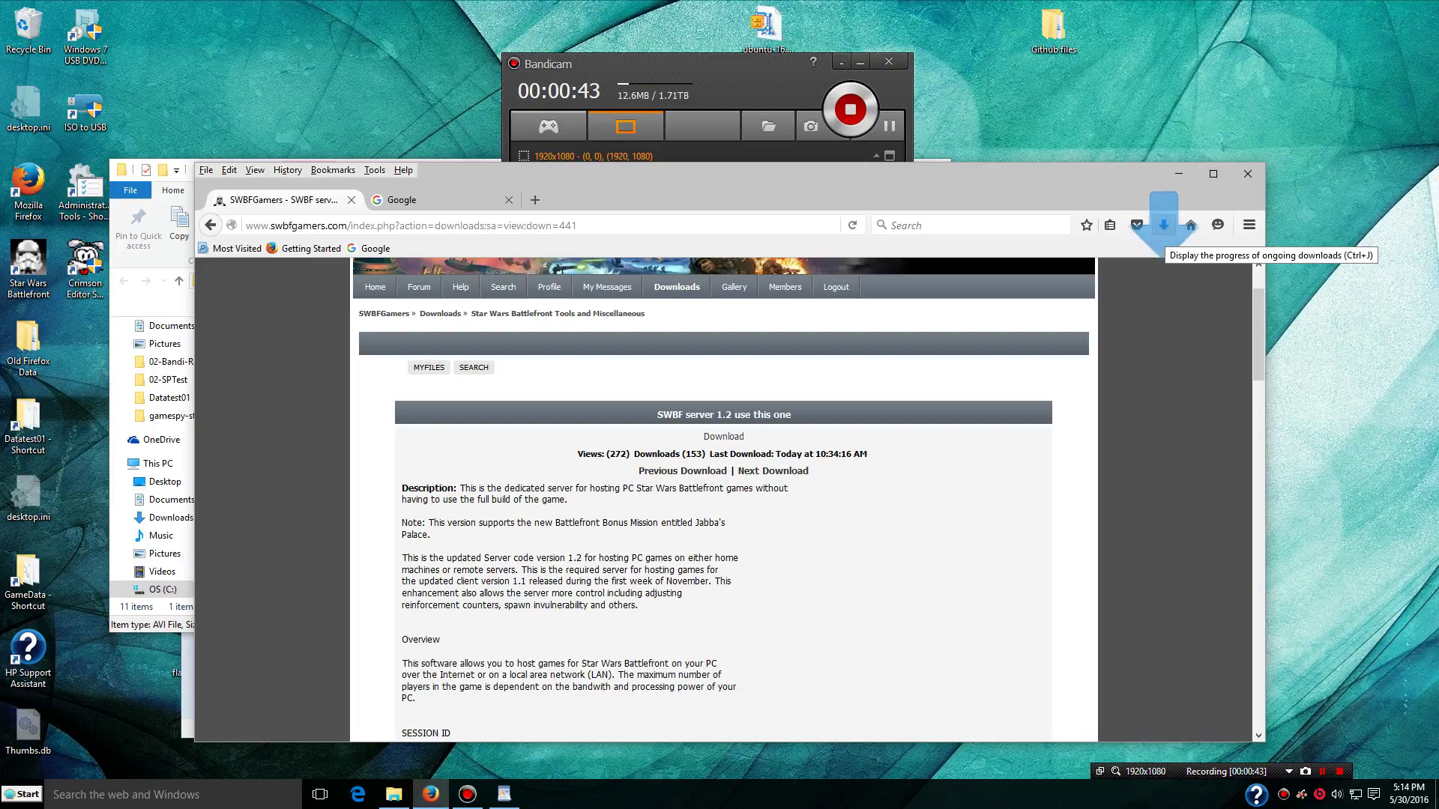
Run the downloaded swbattlefrontpcserver_v1-2.exe, accept the license agreement and install Star Wars Battlefront PC Server.
{"action": "left_click", "coordinate": [1163, 225]}
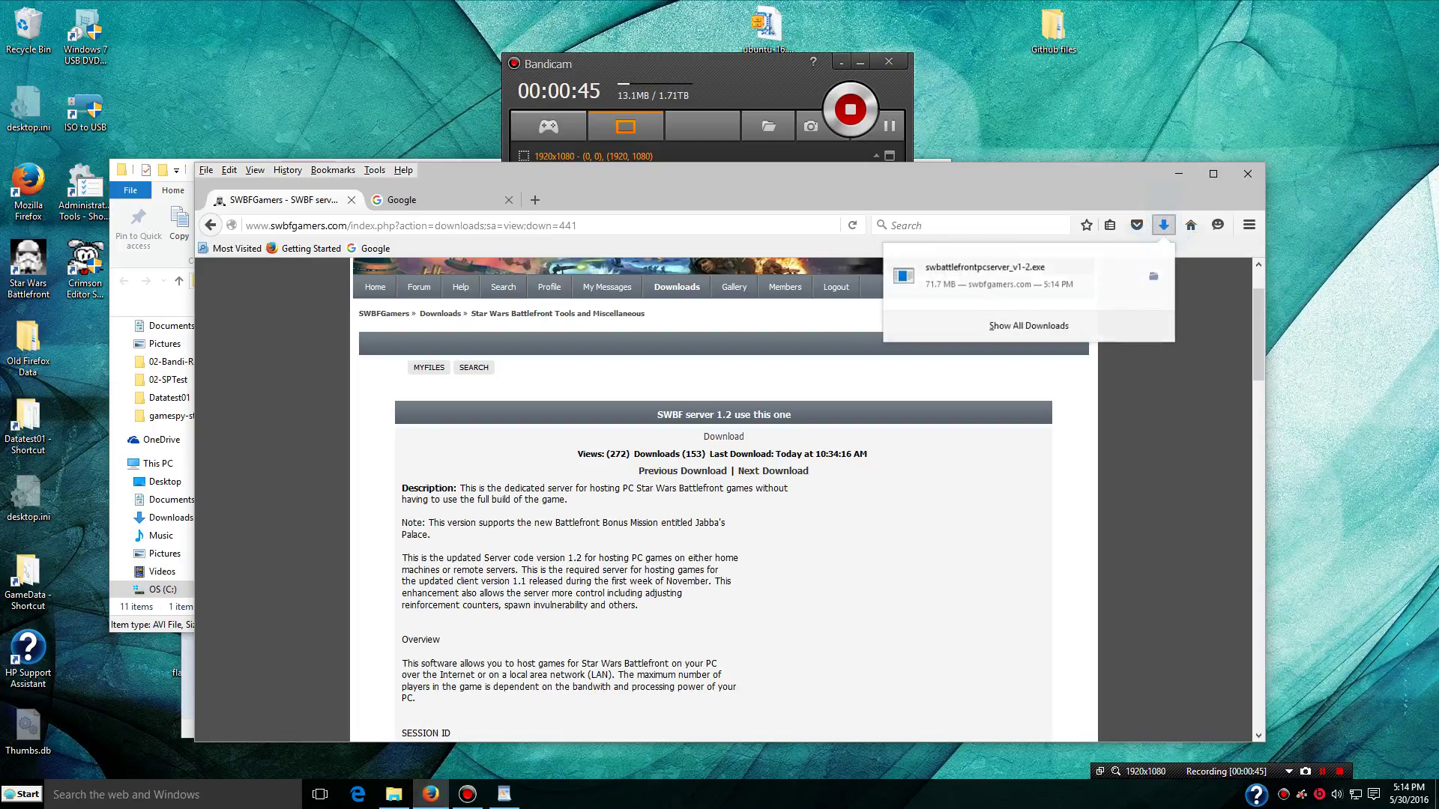
{"action": "left_click", "coordinate": [1034, 273]}
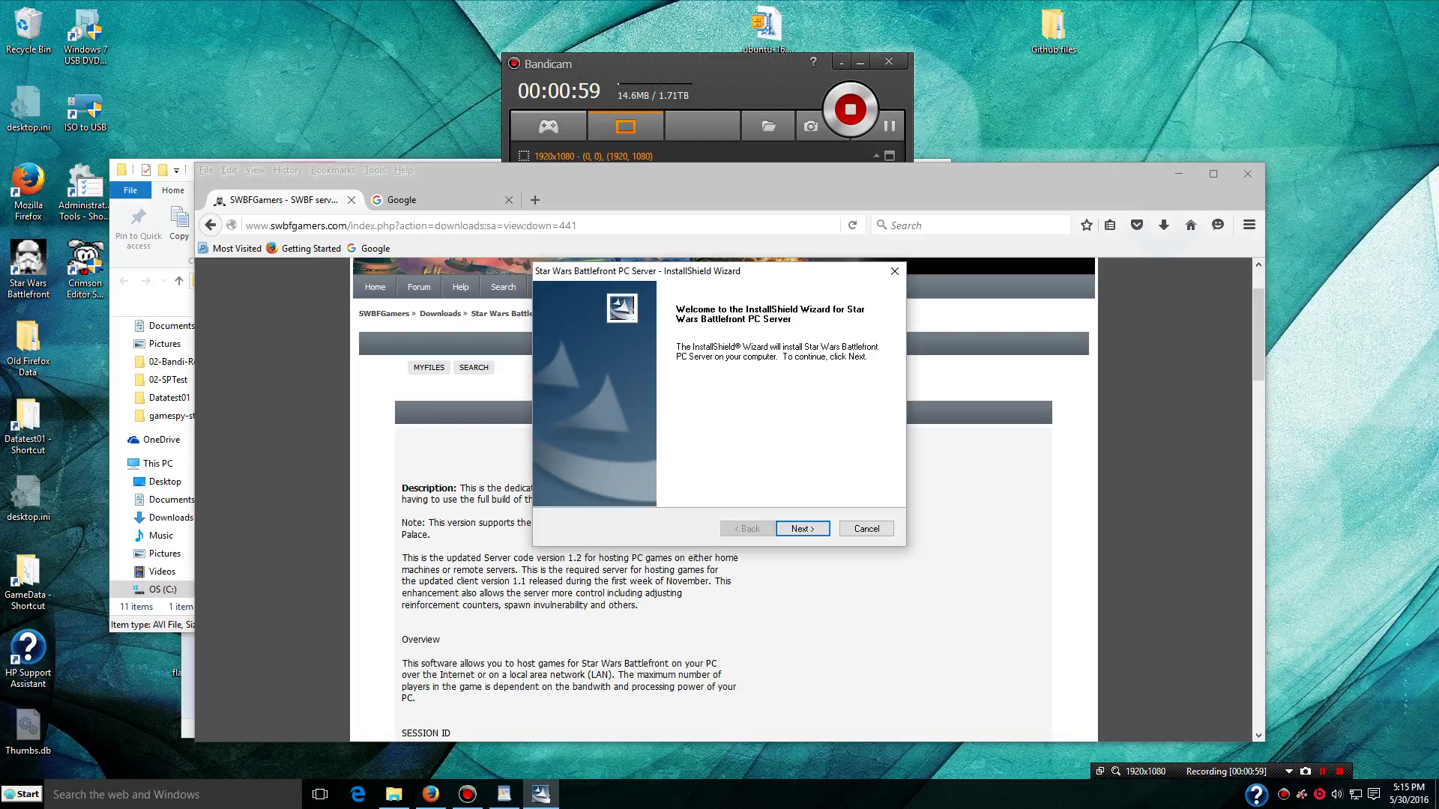
{"action": "left_click", "coordinate": [802, 528]}
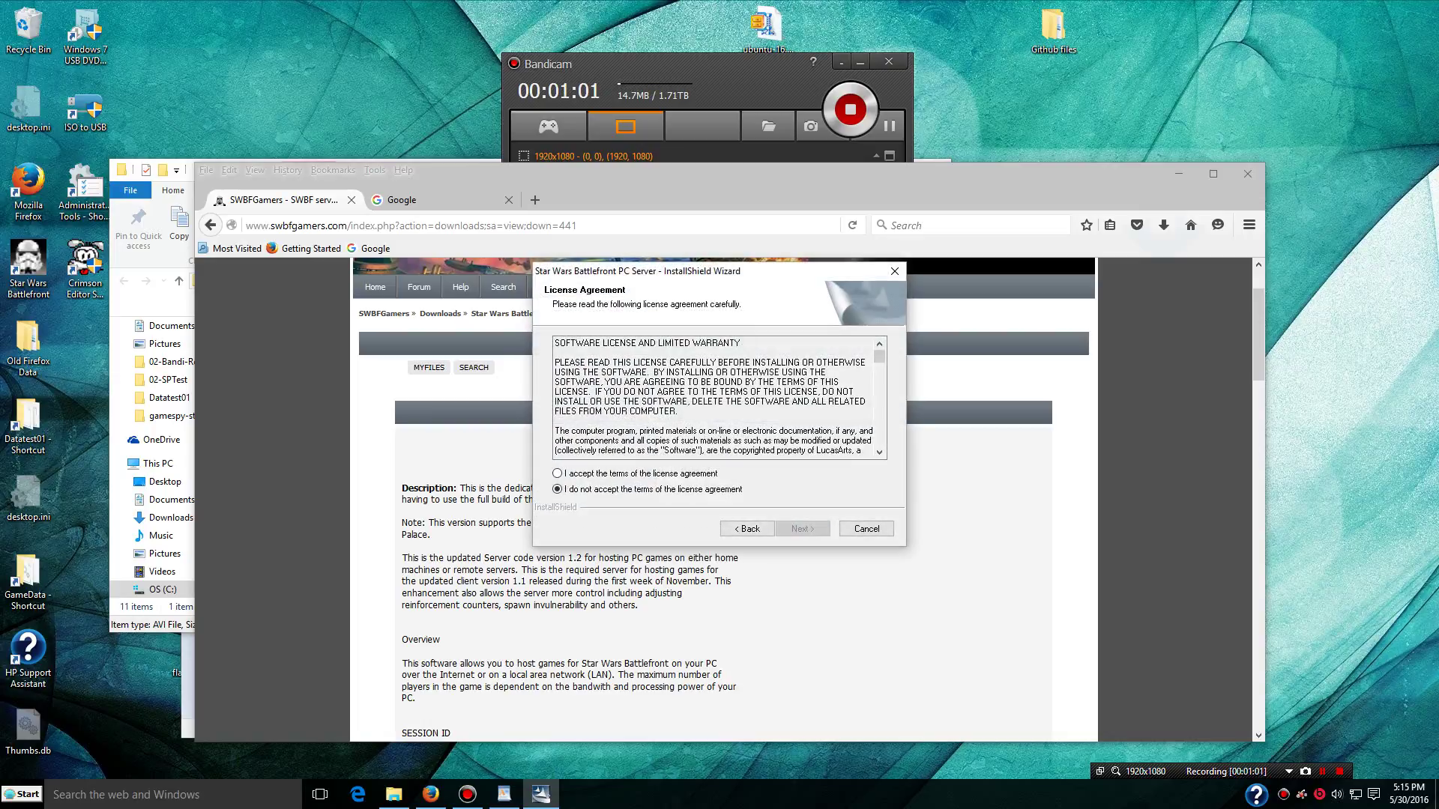
{"action": "left_click", "coordinate": [557, 472]}
{"action": "left_click", "coordinate": [802, 528]}
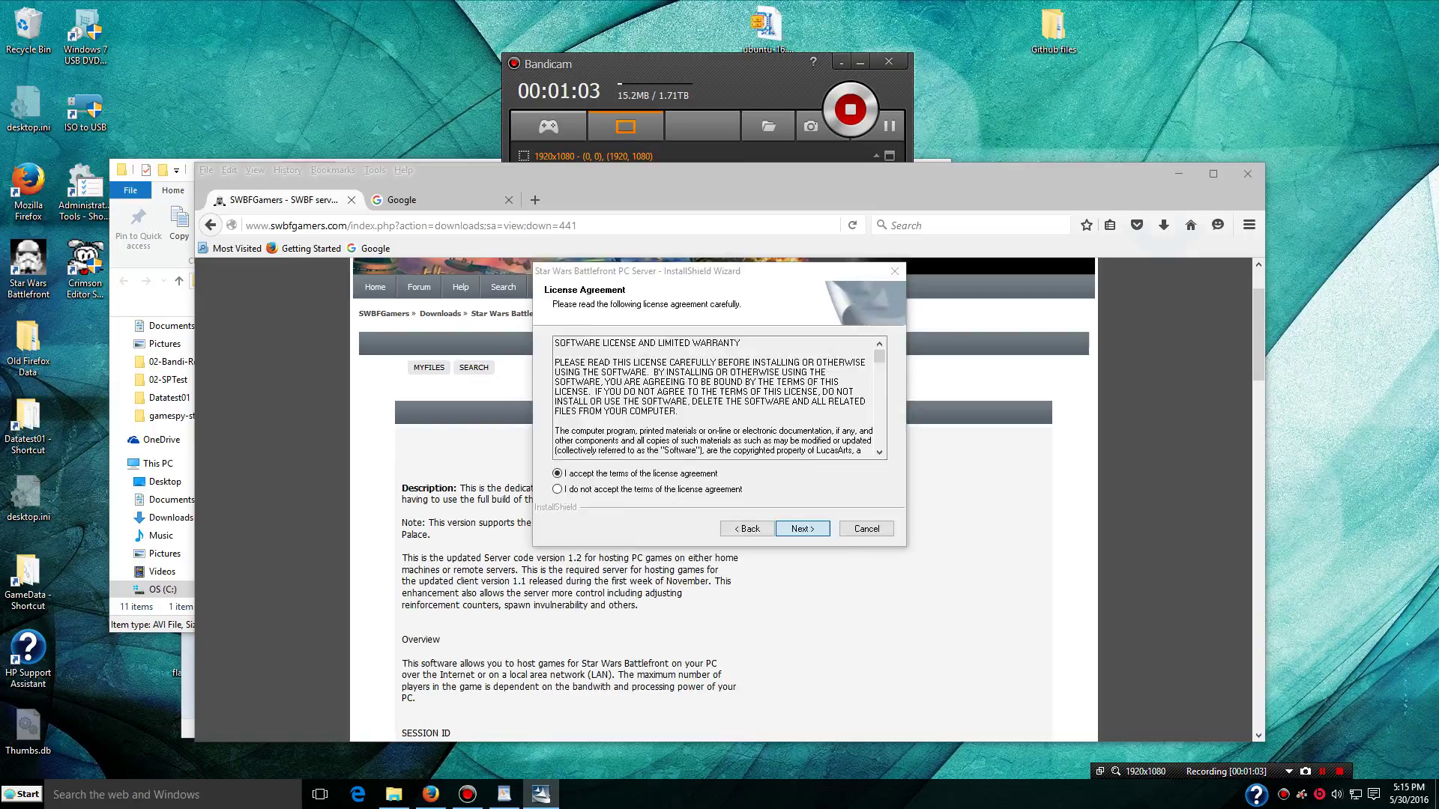
{"action": "key", "text": "Return"}
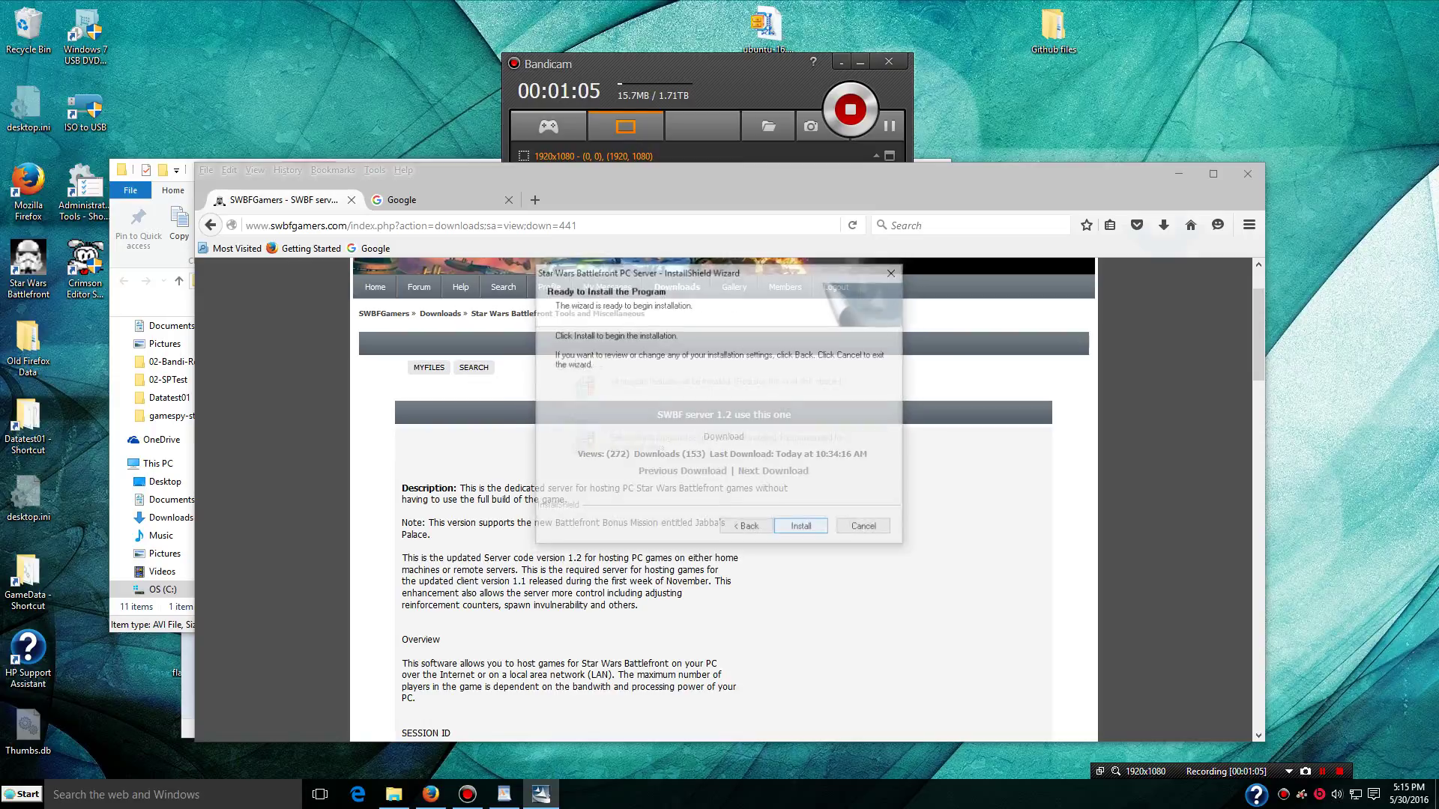
{"action": "key", "text": "Return"}
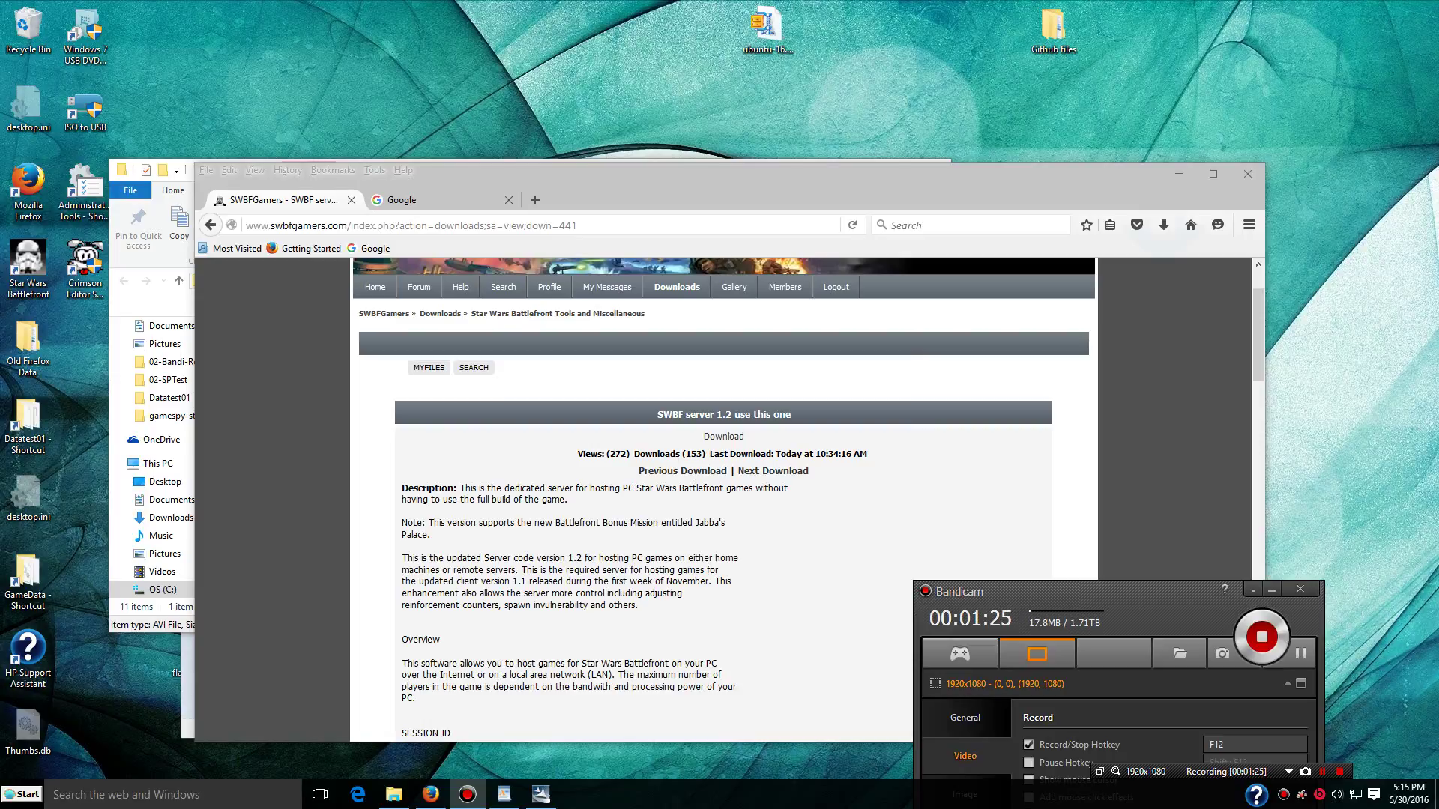
Launch the Star Wars Battlefront PC server manager from the LucasArts PC Dedicated Server program group.
{"action": "key", "text": "super"}
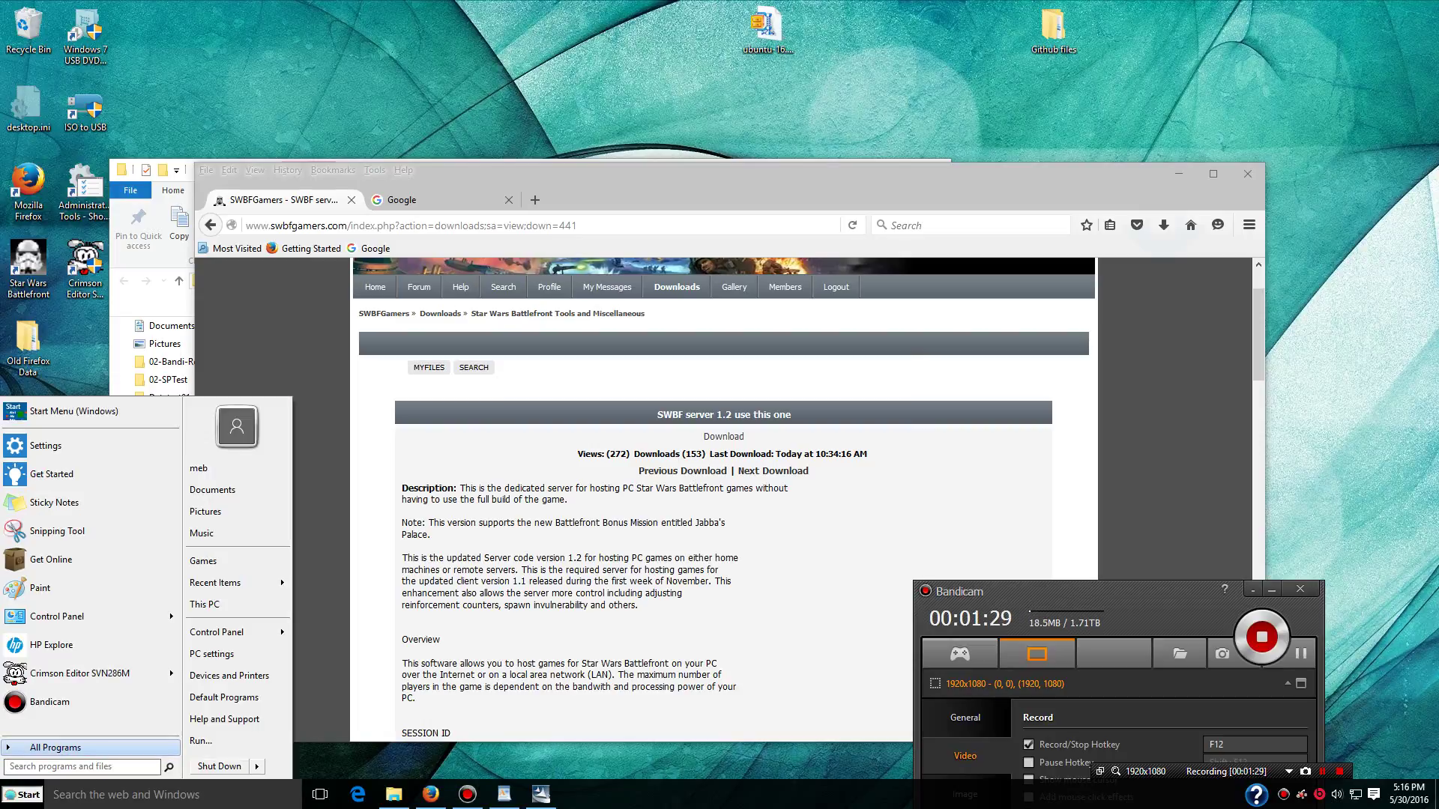
{"action": "left_click", "coordinate": [53, 747]}
{"action": "left_click", "coordinate": [39, 629]}
{"action": "left_click", "coordinate": [78, 644]}
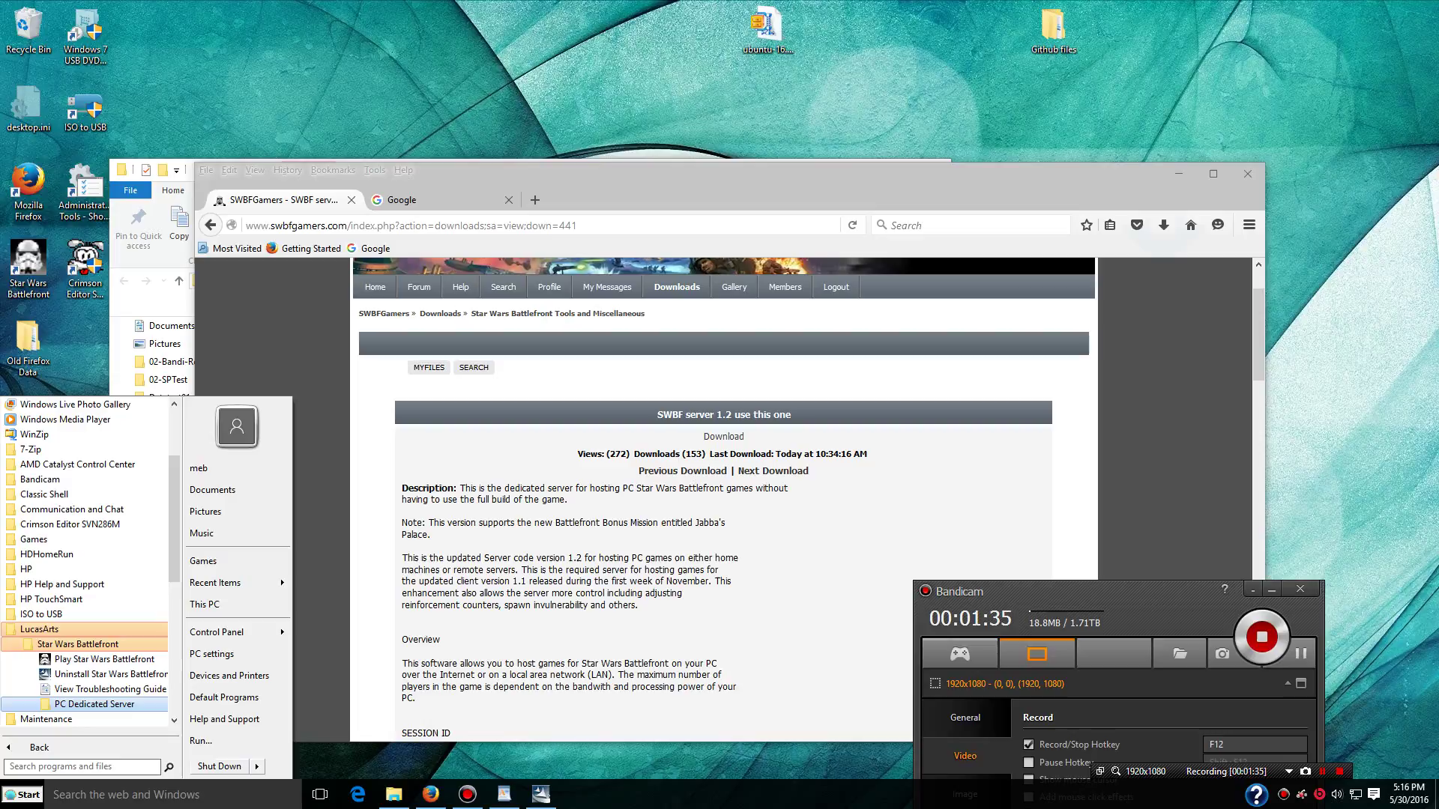
{"action": "left_click", "coordinate": [94, 704]}
{"action": "left_click_drag", "start_coordinate": [174, 519], "coordinate": [174, 591]}
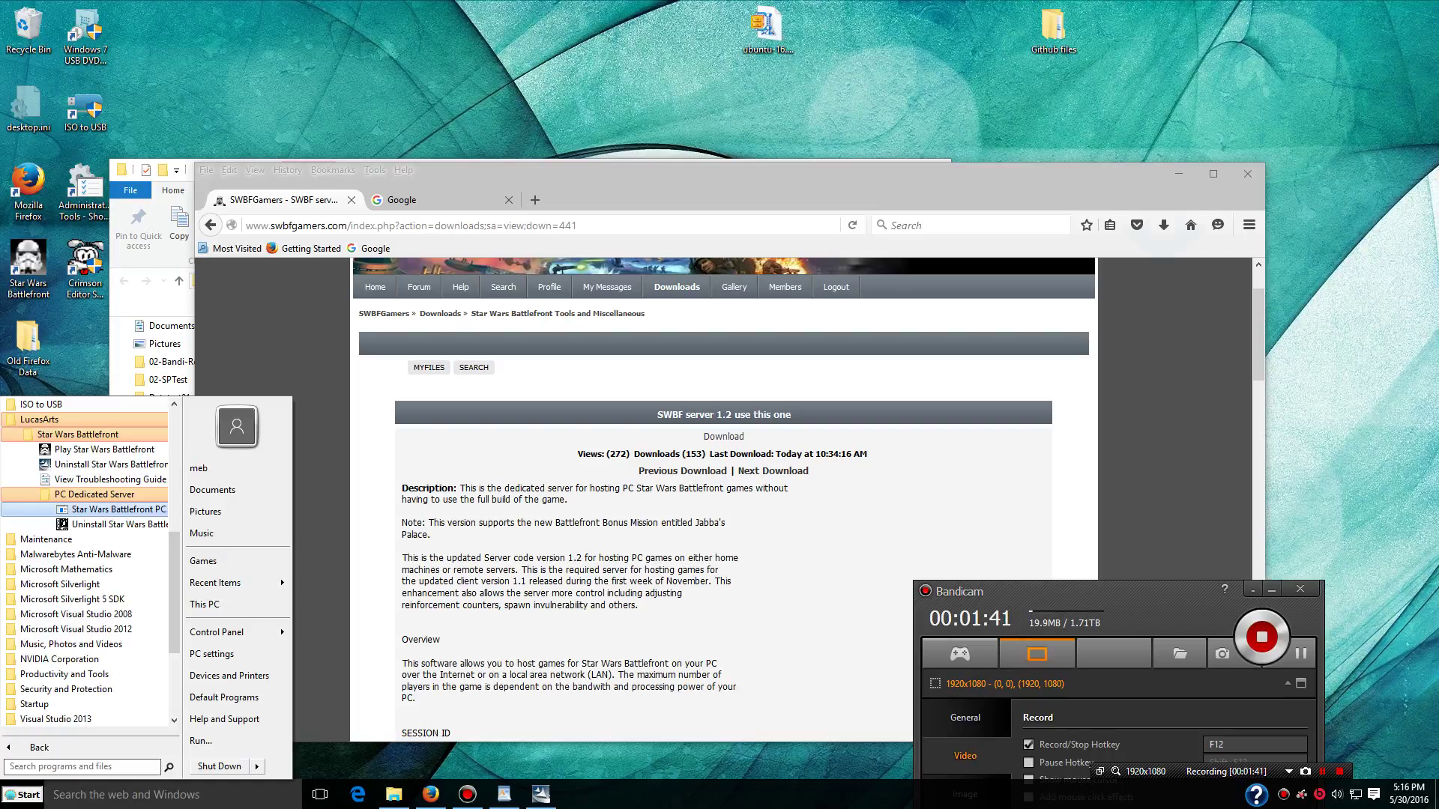
{"action": "key", "text": "Return"}
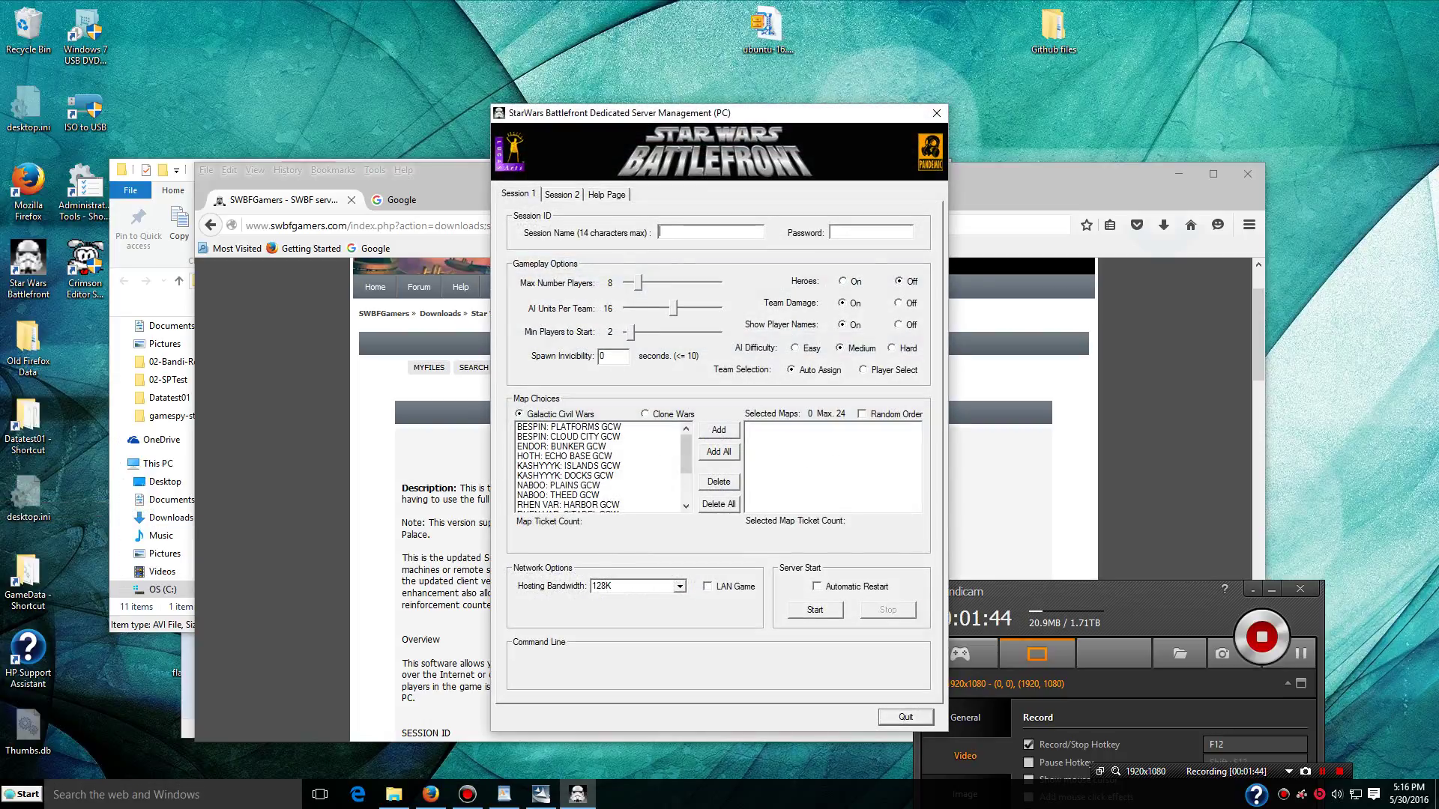
Name the server session home-game1 and set the minimum players to start to 1.
{"action": "left_click_drag", "start_coordinate": [719, 113], "coordinate": [751, 73]}
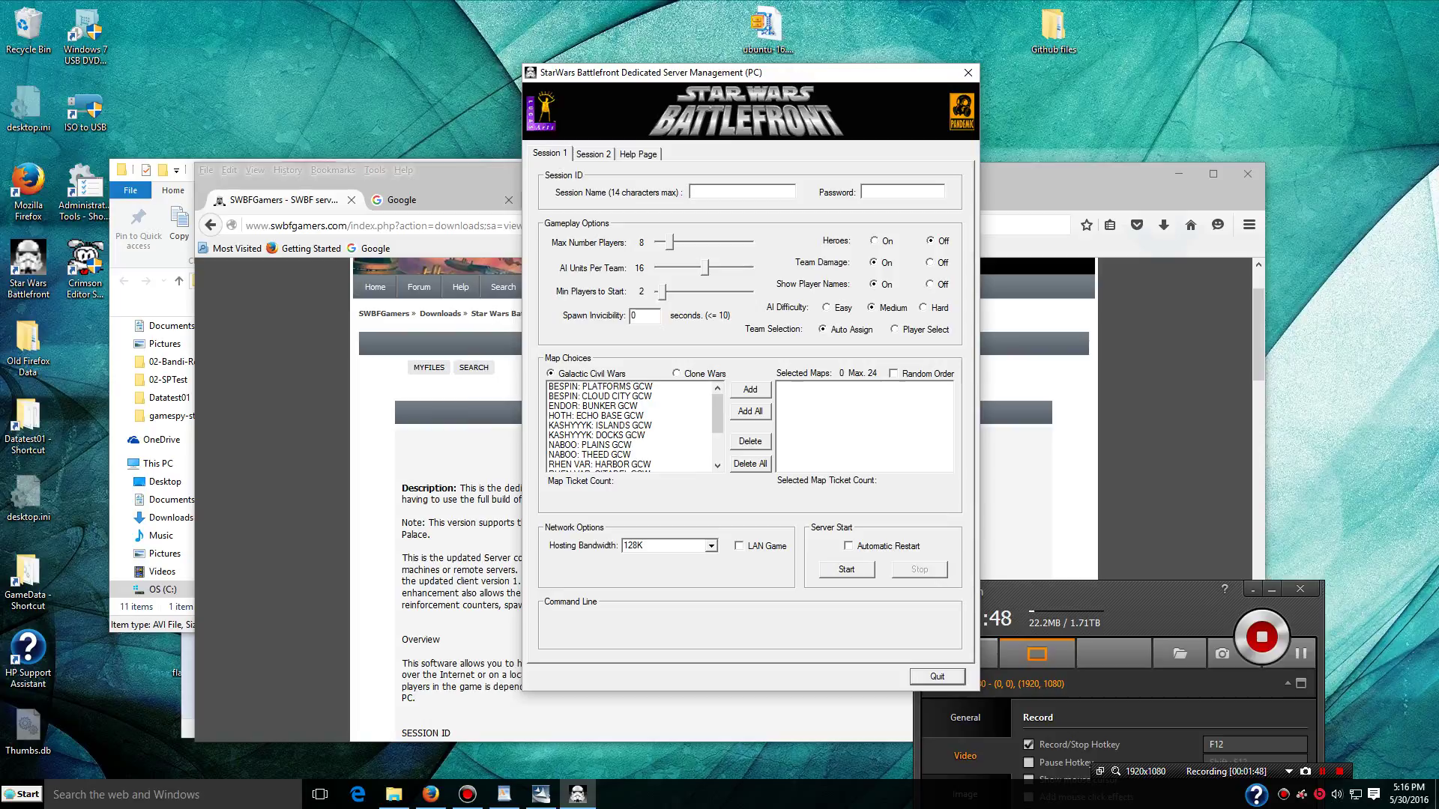
{"action": "type", "text": "home-game1"}
{"action": "left_click_drag", "start_coordinate": [662, 291], "coordinate": [660, 291]}
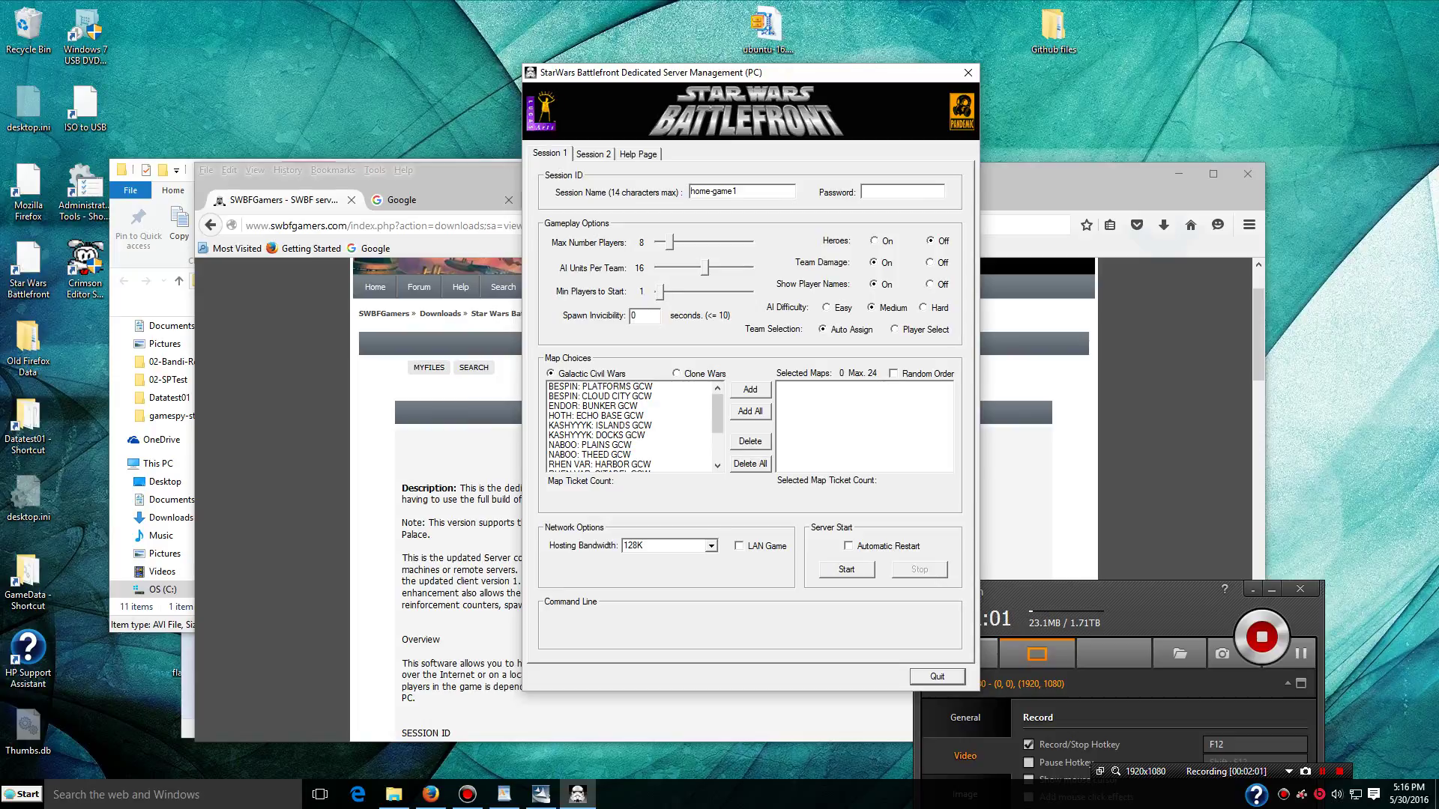
Set the hosting bandwidth to 3Mbps+ and enable the LAN Game option.
{"action": "left_click", "coordinate": [710, 546]}
{"action": "left_click", "coordinate": [667, 617]}
{"action": "key", "text": "Tab"}
{"action": "key", "text": "space"}
Add the BESPIN: CLOUD CITY GCW map and set its alliance and imperial ticket counts to 100 each.
{"action": "double_click", "coordinate": [599, 396]}
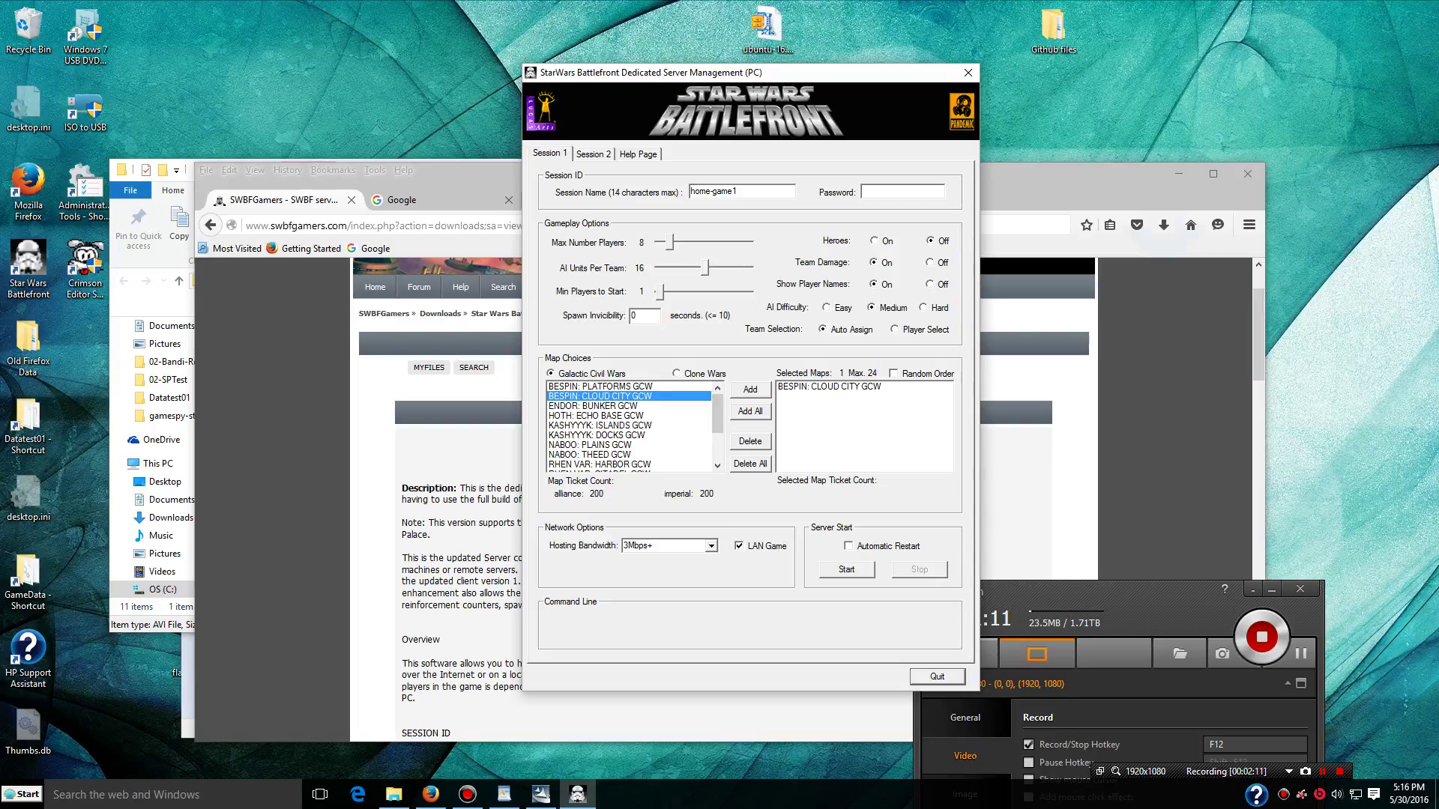
{"action": "left_click", "coordinate": [829, 387]}
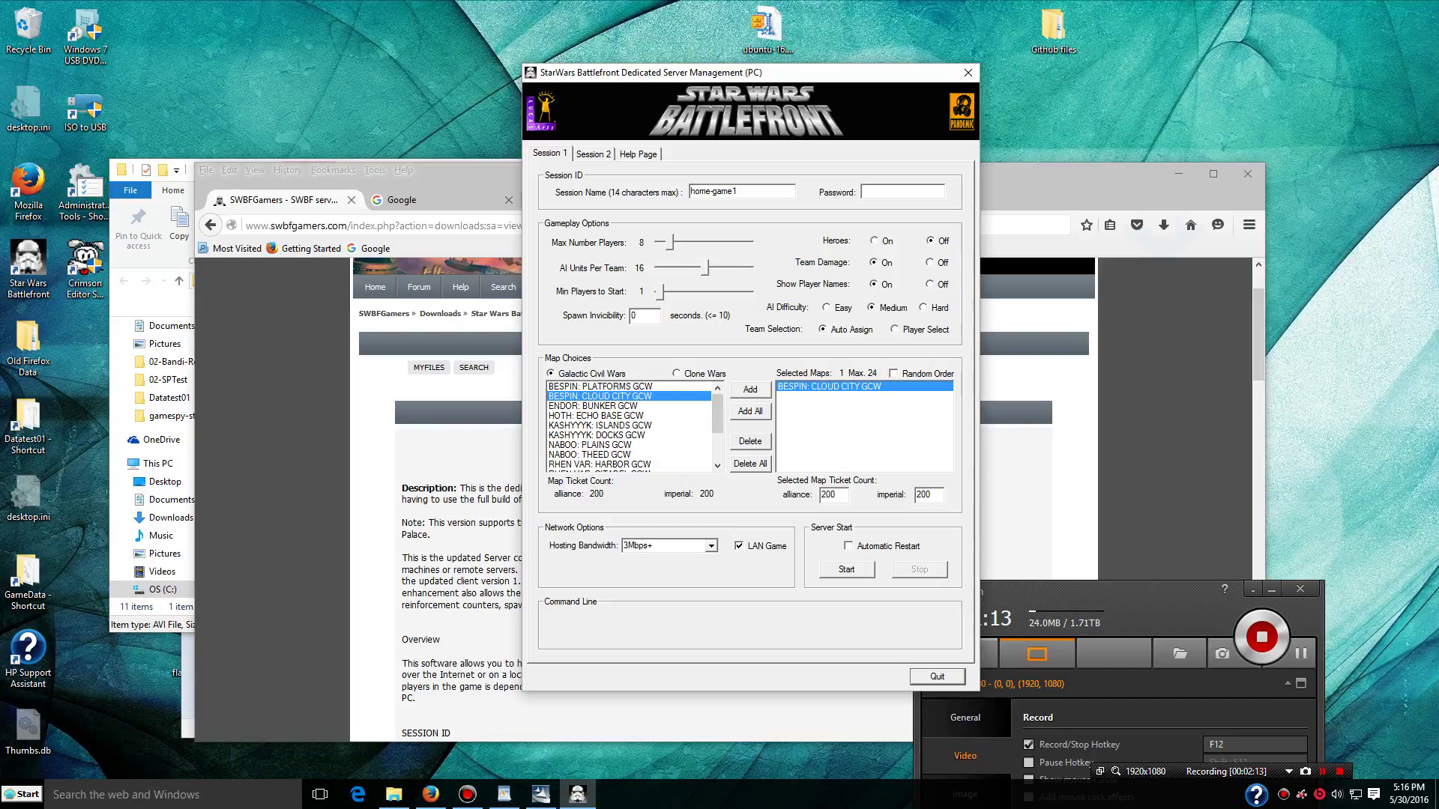
{"action": "left_click", "coordinate": [836, 494]}
{"action": "key", "text": "BackSpace"}
{"action": "key", "text": "BackSpace"}
{"action": "key", "text": "BackSpace"}
{"action": "type", "text": "100"}
{"action": "left_click", "coordinate": [929, 495]}
{"action": "key", "text": "BackSpace"}
{"action": "key", "text": "BackSpace"}
{"action": "key", "text": "BackSpace"}
{"action": "type", "text": "100"}
{"action": "left_click", "coordinate": [917, 495]}
Start the server and allow battlefront.exe through the firewall on both private and public networks.
{"action": "left_click", "coordinate": [846, 569]}
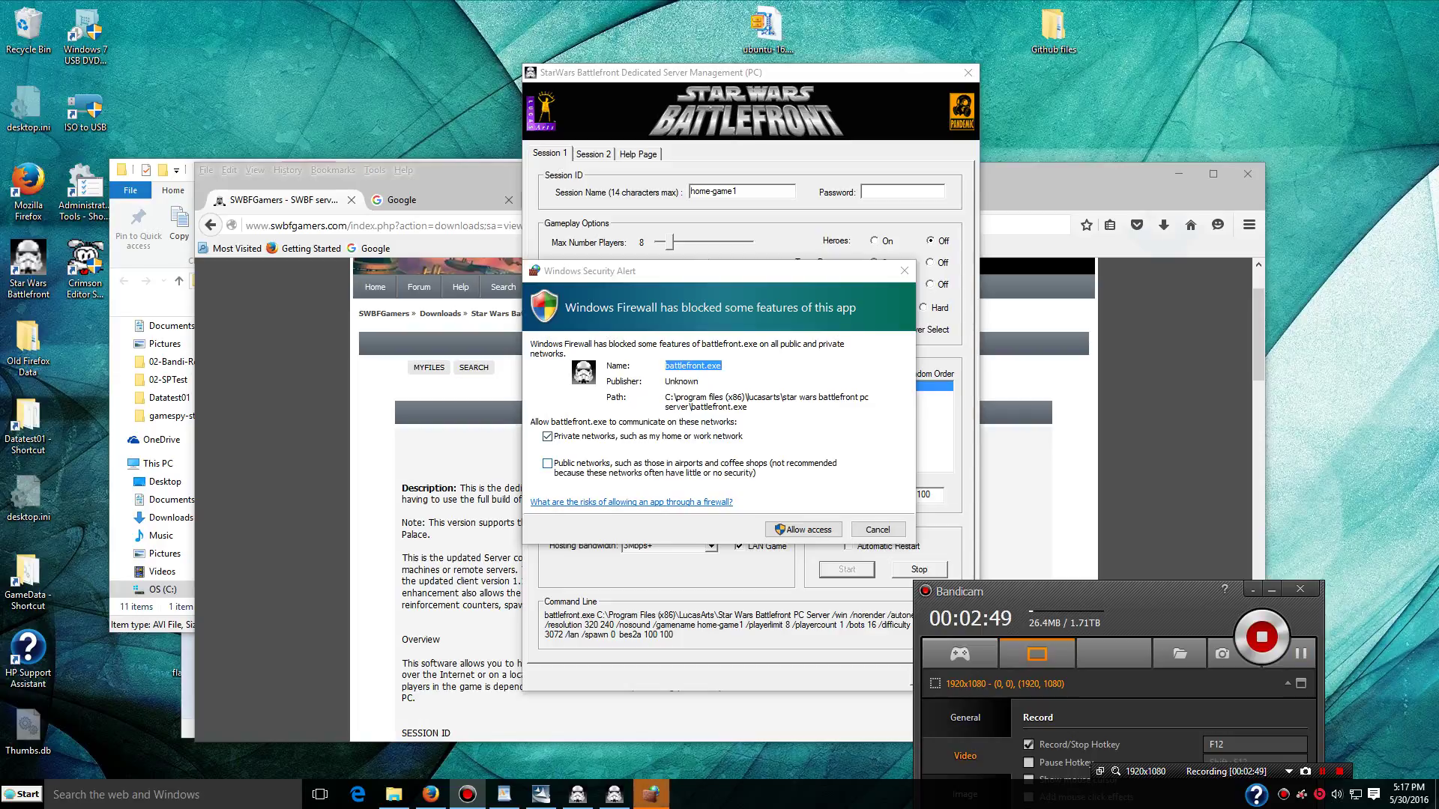
{"action": "left_click", "coordinate": [547, 463]}
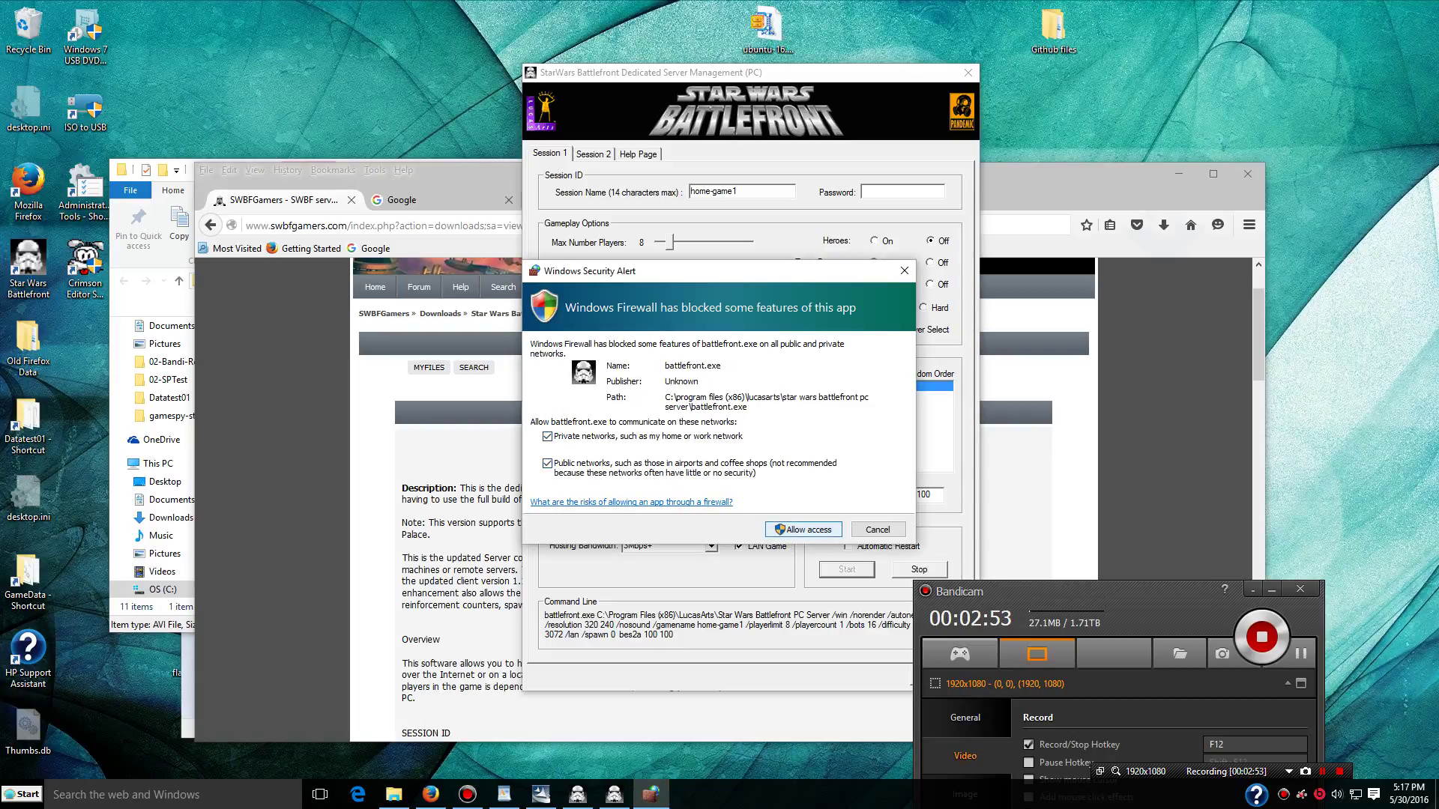
{"action": "left_click", "coordinate": [804, 529]}
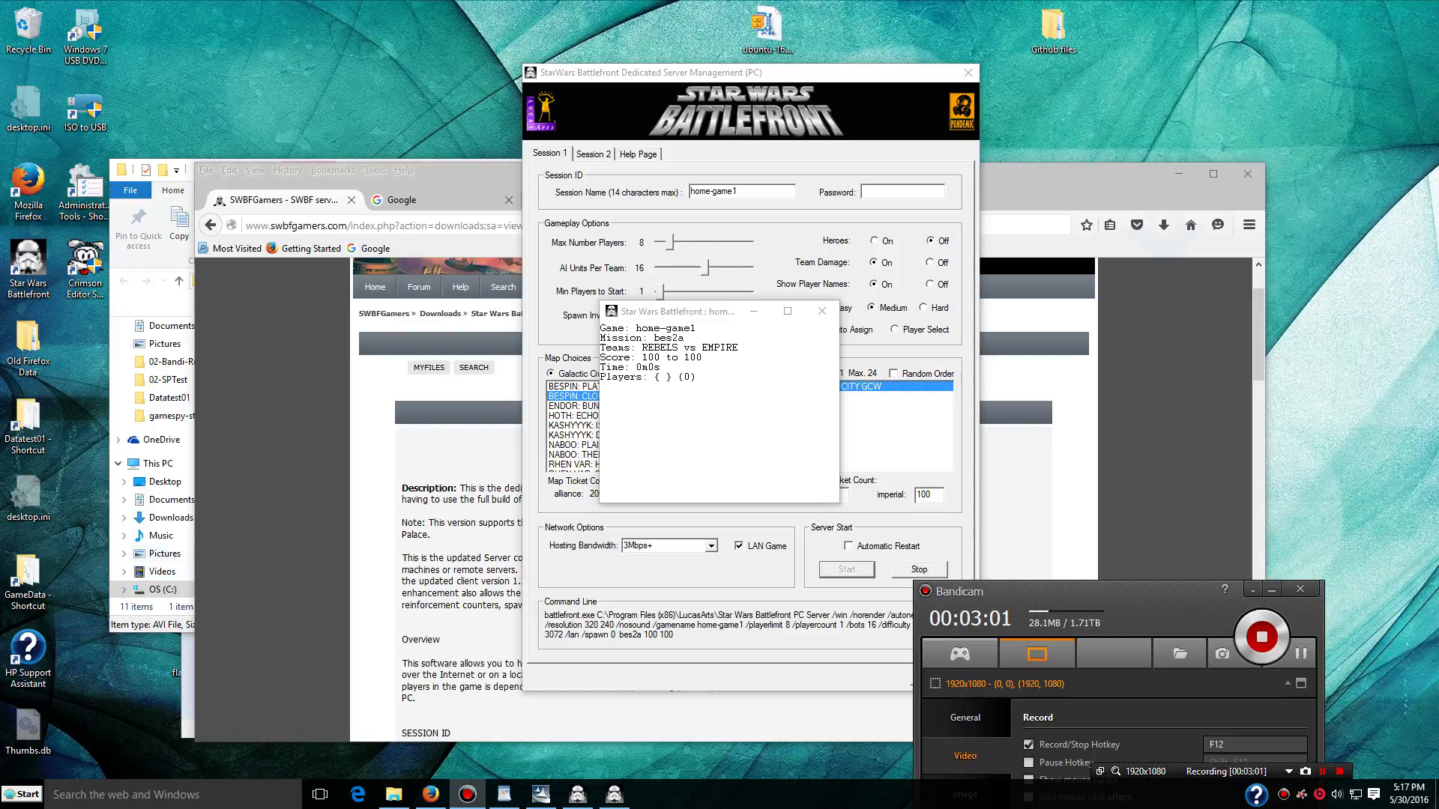
Launch the Star Wars Battlefront game, decline exiting to Windows and switch back to the desktop.
{"action": "double_click", "coordinate": [28, 269]}
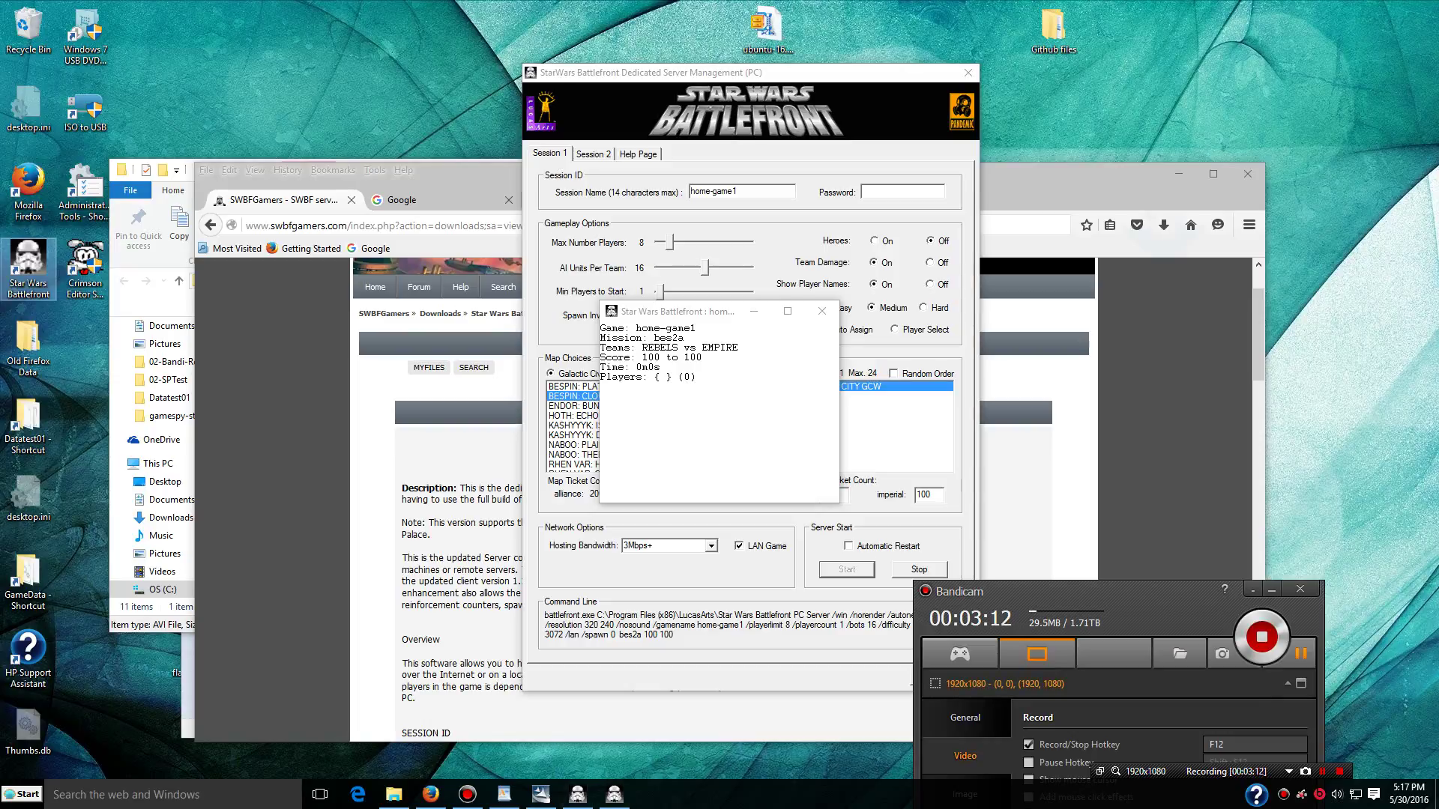
{"action": "left_click", "coordinate": [1301, 653]}
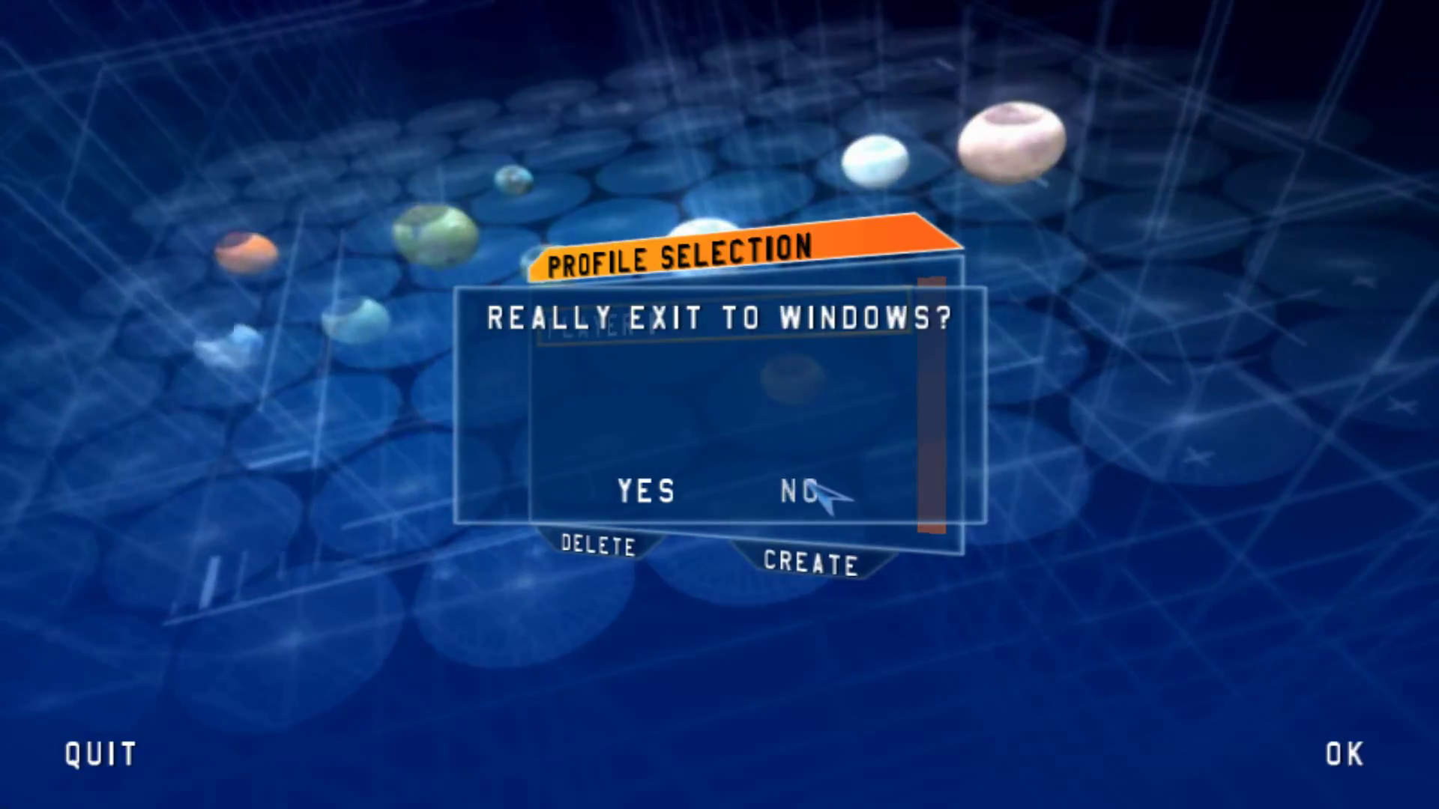
{"action": "left_click", "coordinate": [801, 491]}
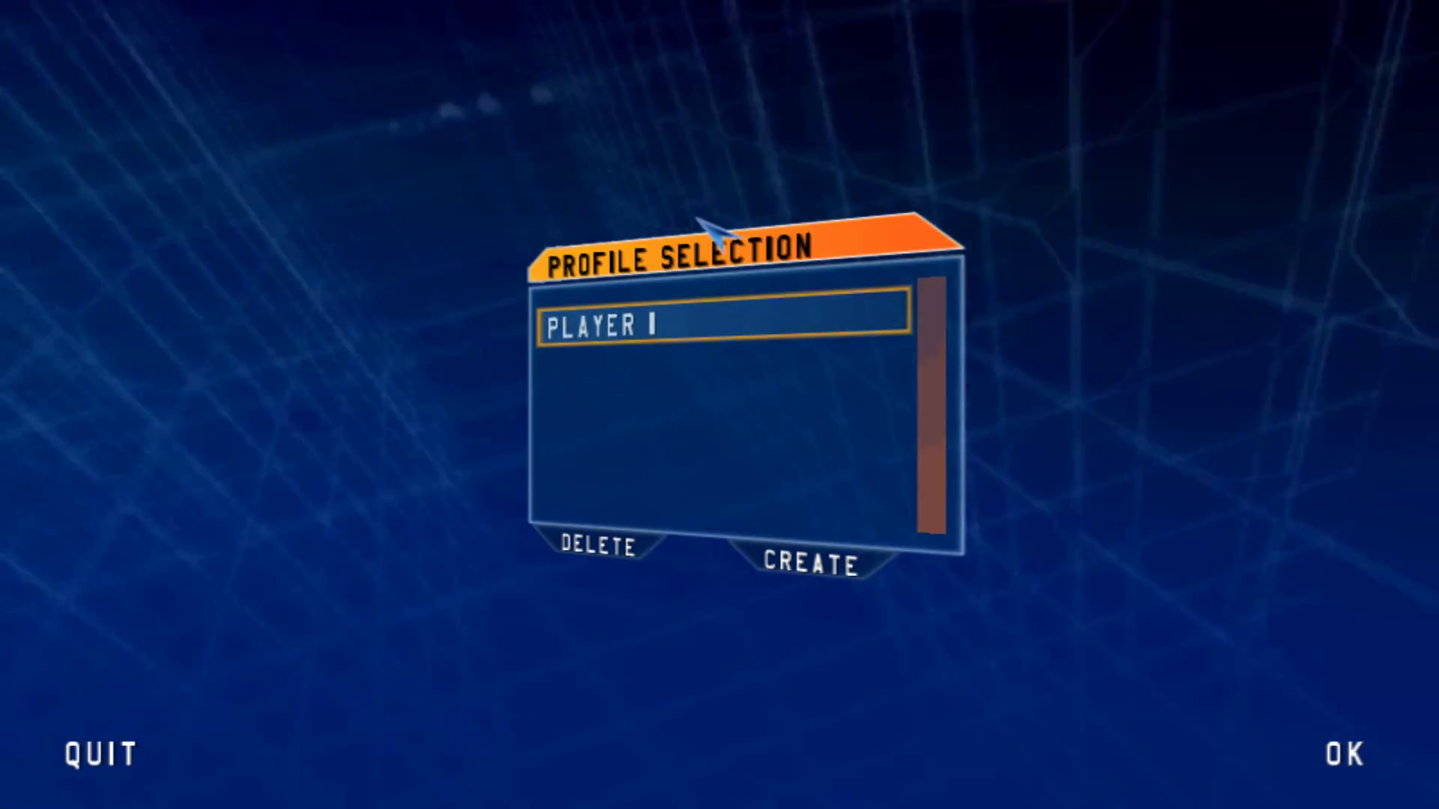
{"action": "key", "text": "alt+Tab"}
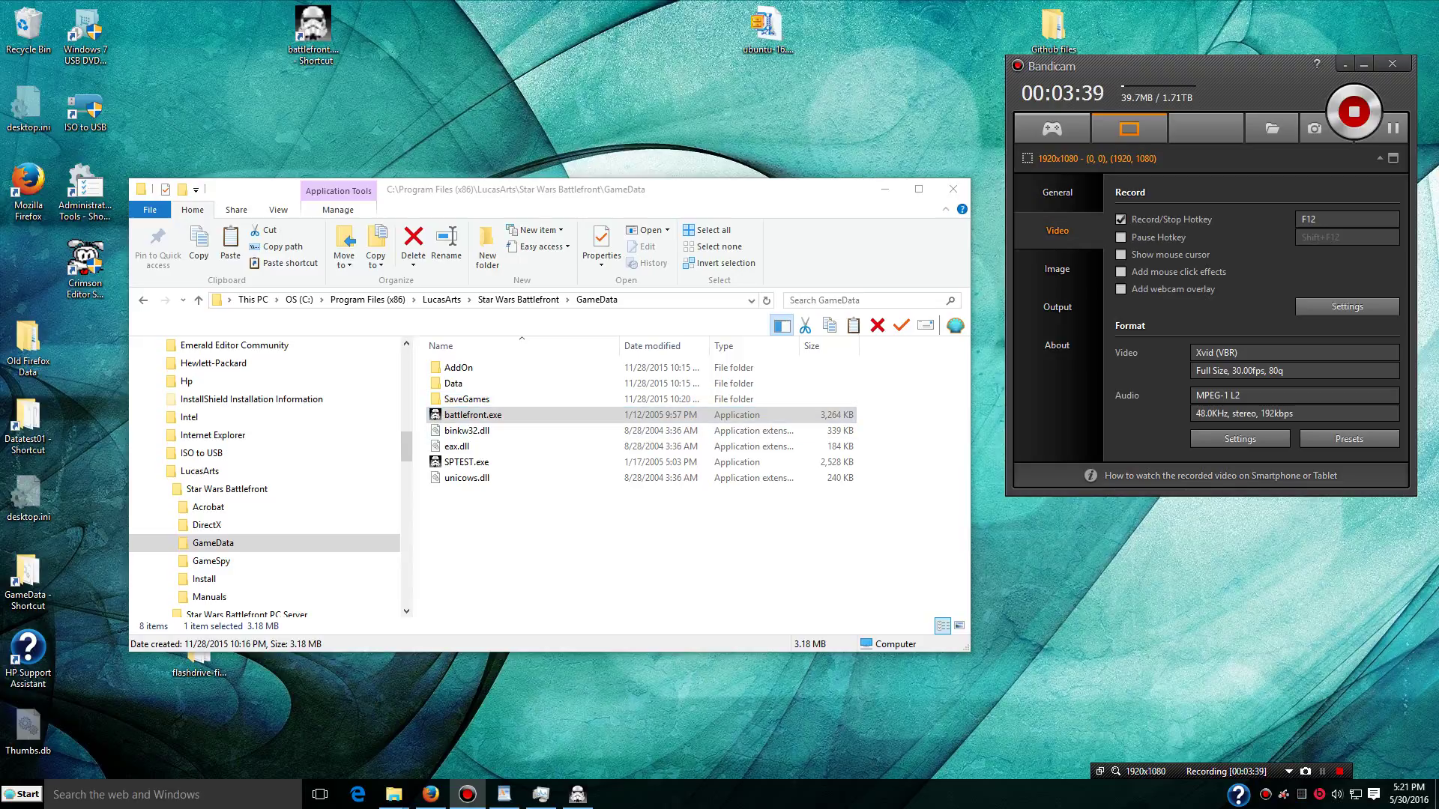
Reopen the dedicated server manager from the LucasArts program group while the game stays running.
{"action": "left_click", "coordinate": [22, 794]}
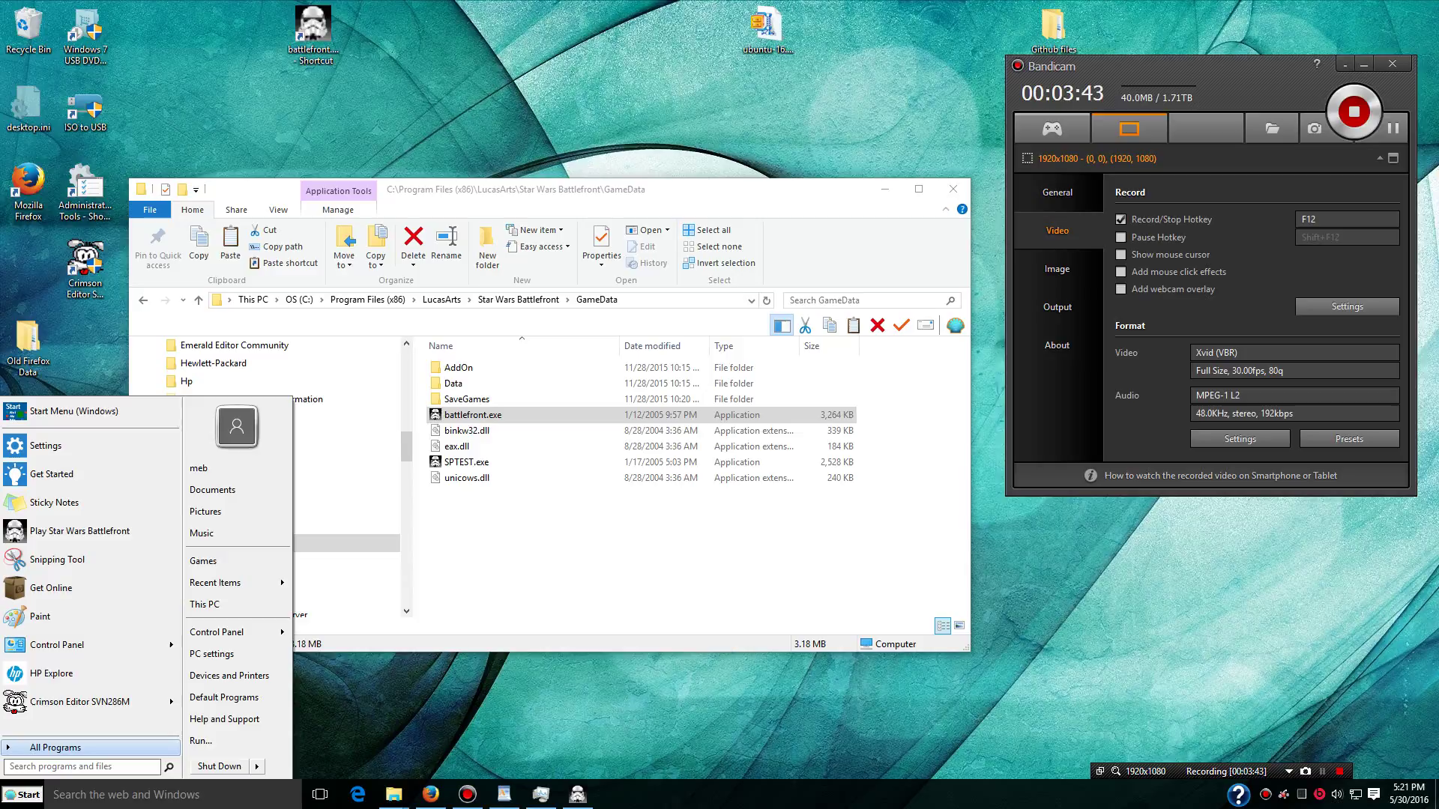
{"action": "left_click", "coordinate": [55, 747]}
{"action": "left_click_drag", "start_coordinate": [174, 585], "coordinate": [174, 624]}
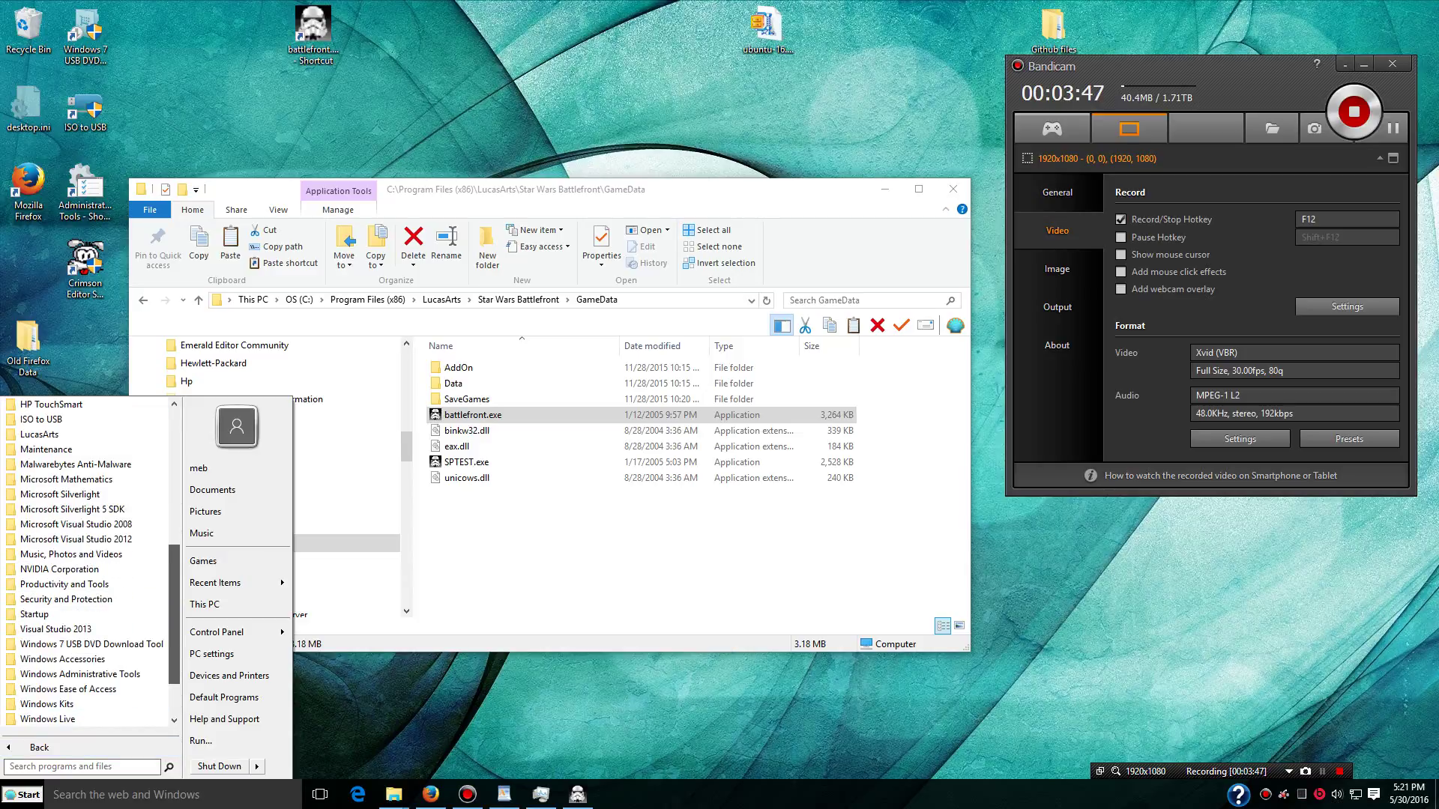
{"action": "left_click_drag", "start_coordinate": [173, 624], "coordinate": [174, 595]}
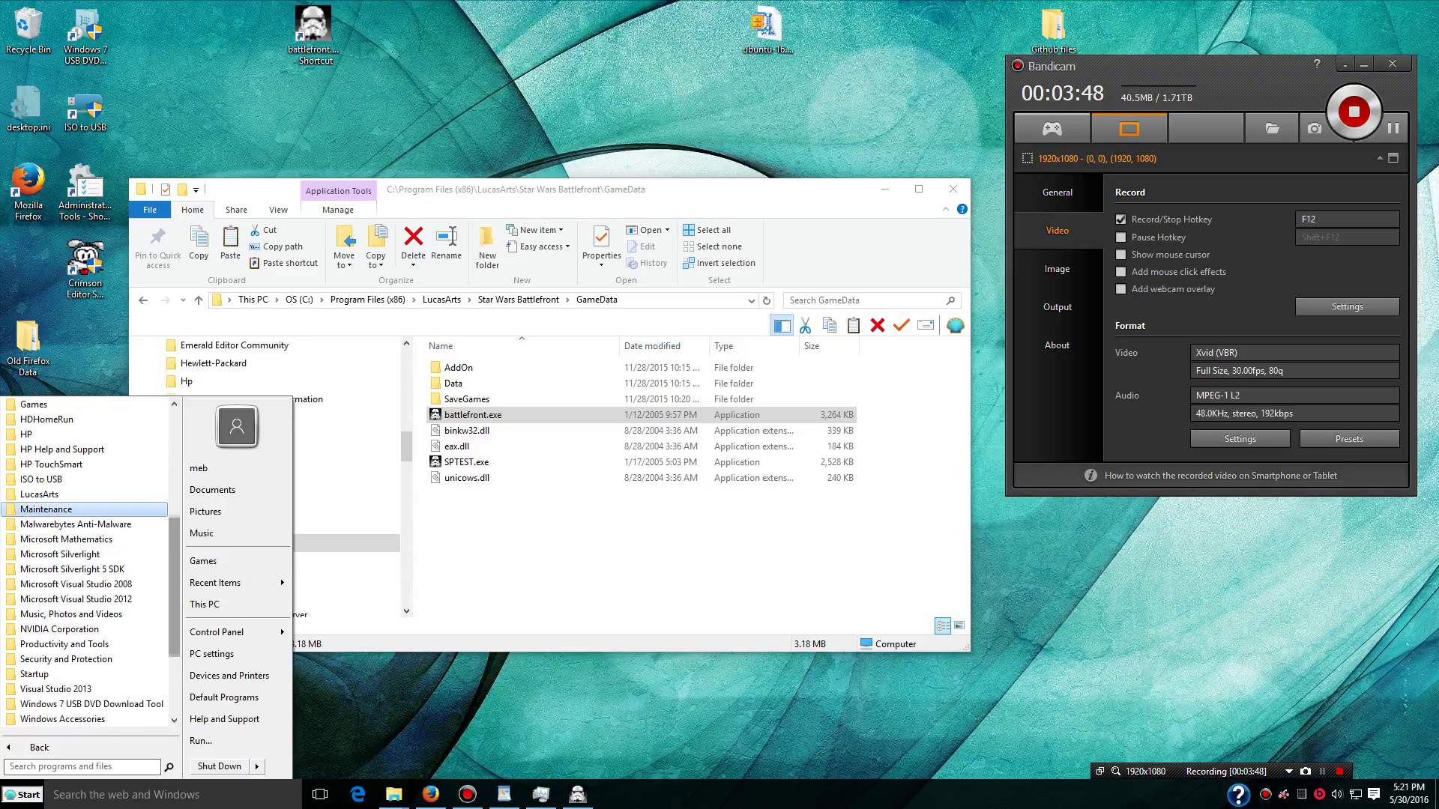
{"action": "left_click", "coordinate": [39, 493]}
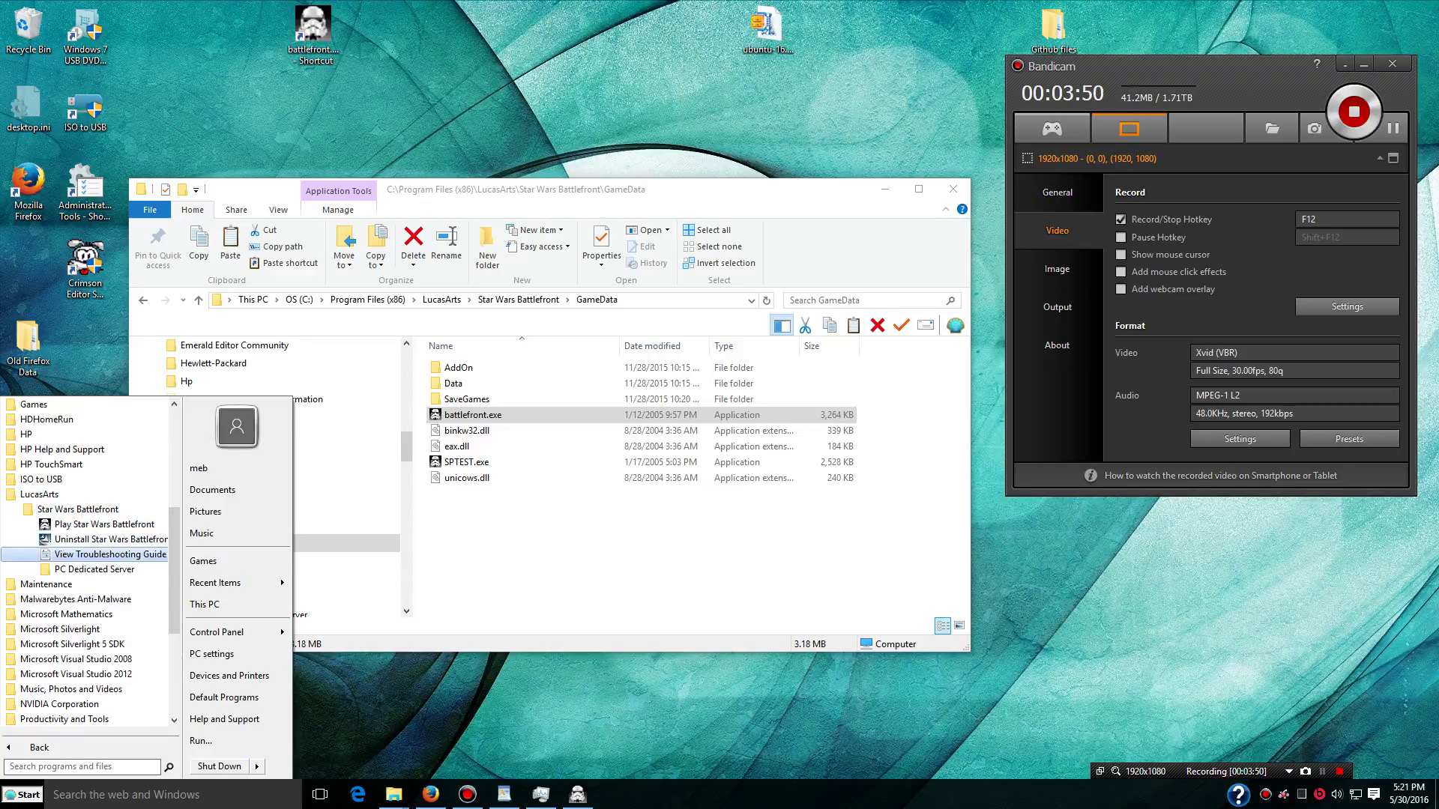
{"action": "left_click", "coordinate": [94, 569]}
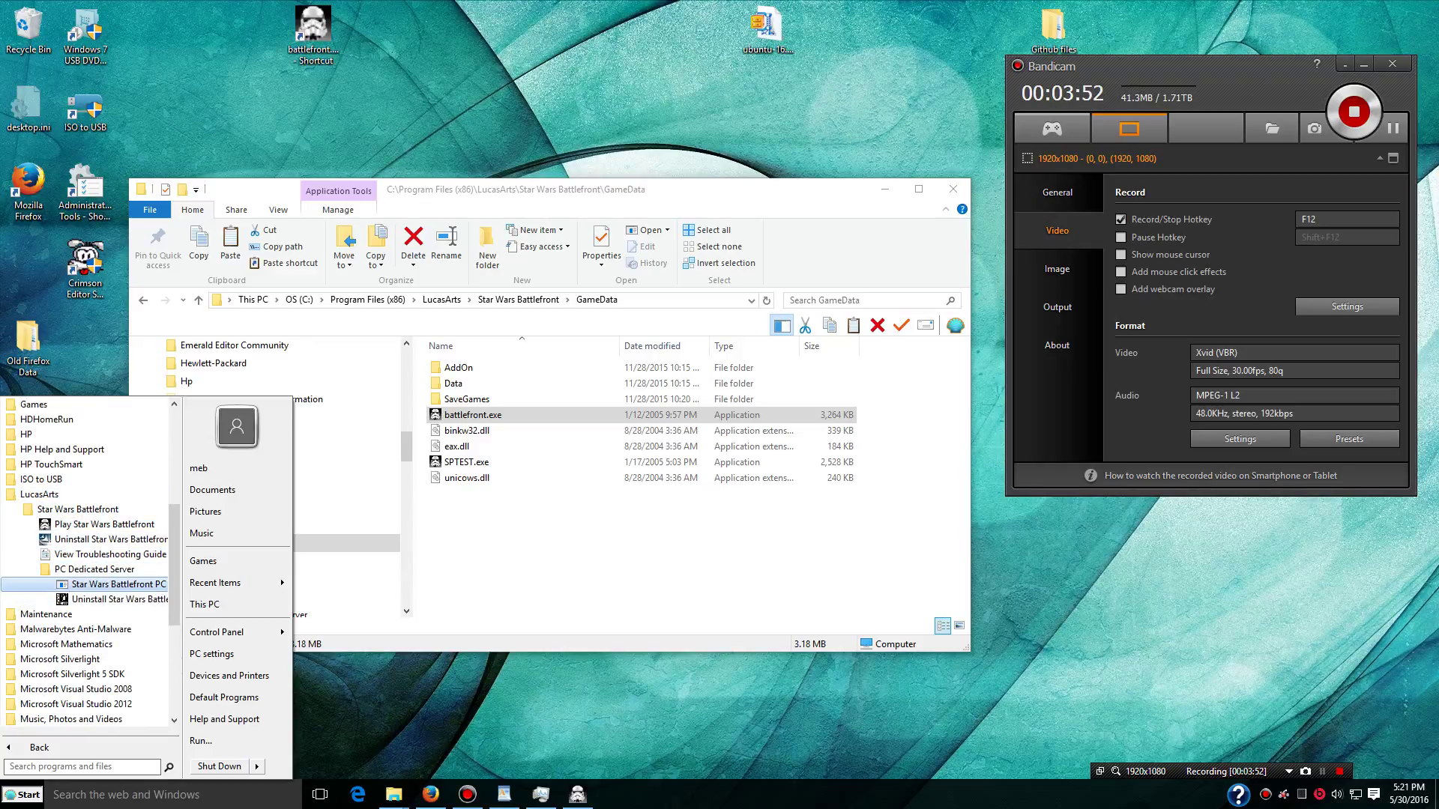
{"action": "left_click", "coordinate": [119, 584]}
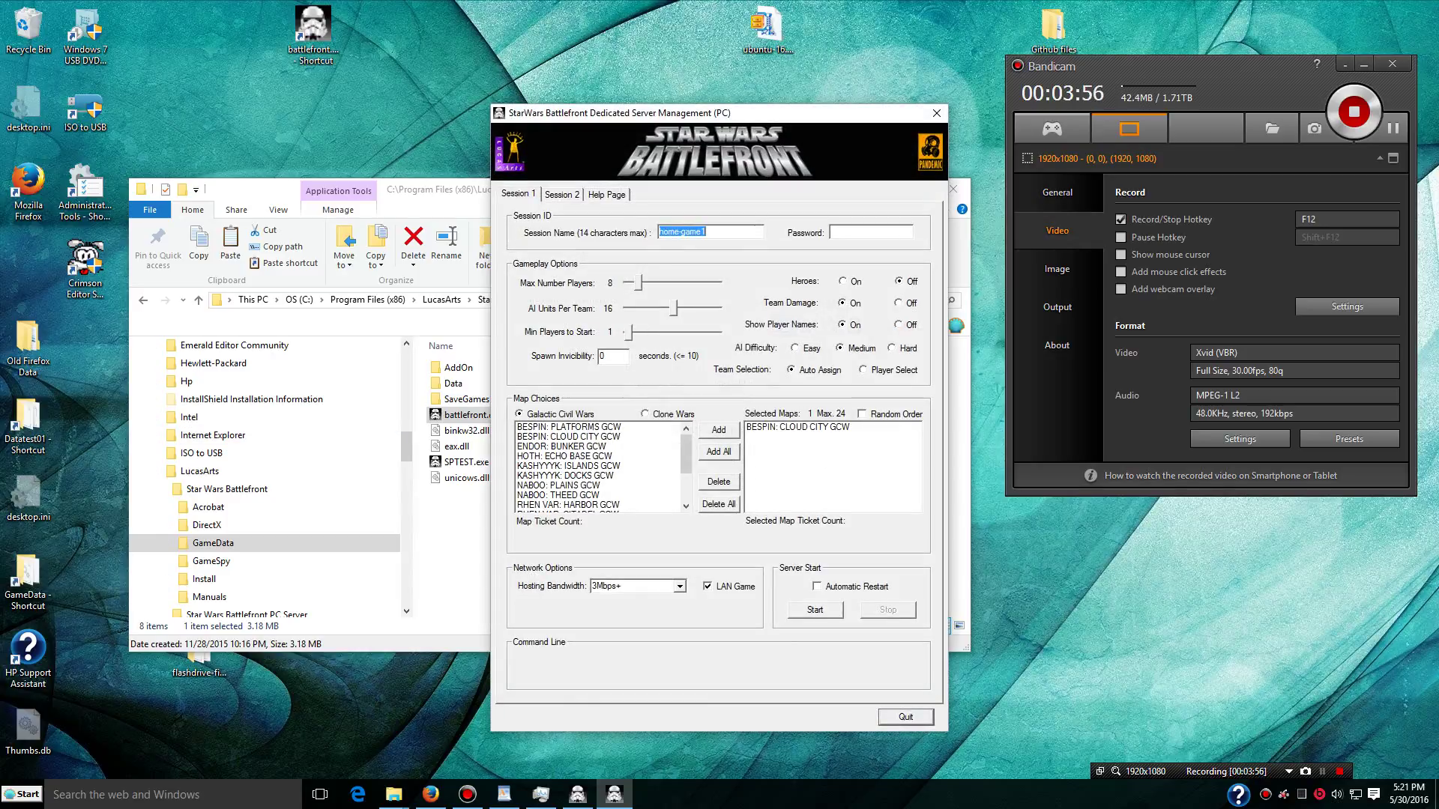
Set the selected Cloud City map's alliance and imperial tickets to 100 each and start the home-game1 server.
{"action": "left_click", "coordinate": [798, 427]}
{"action": "left_click", "coordinate": [805, 535]}
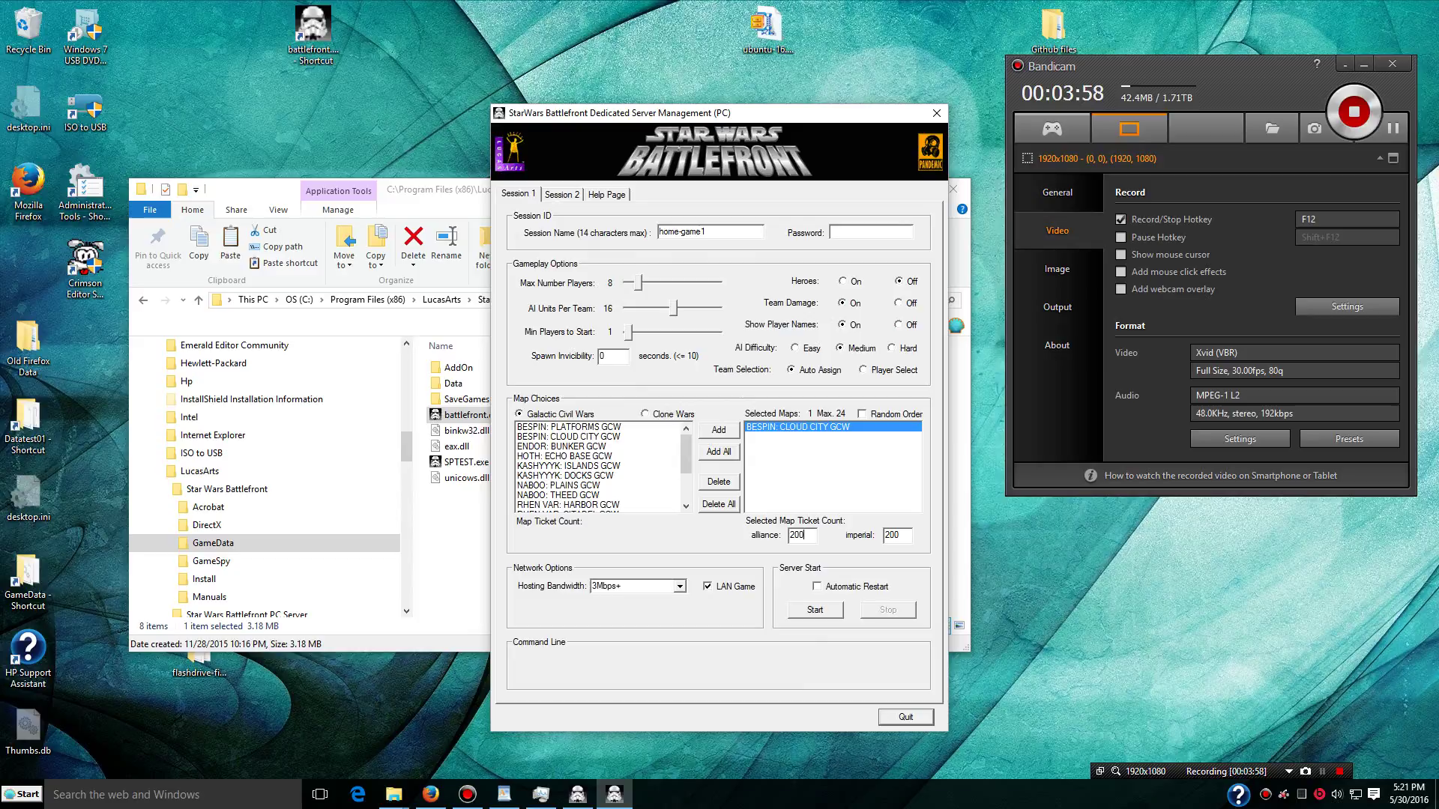
{"action": "type", "text": "1001"}
{"action": "left_click", "coordinate": [814, 609]}
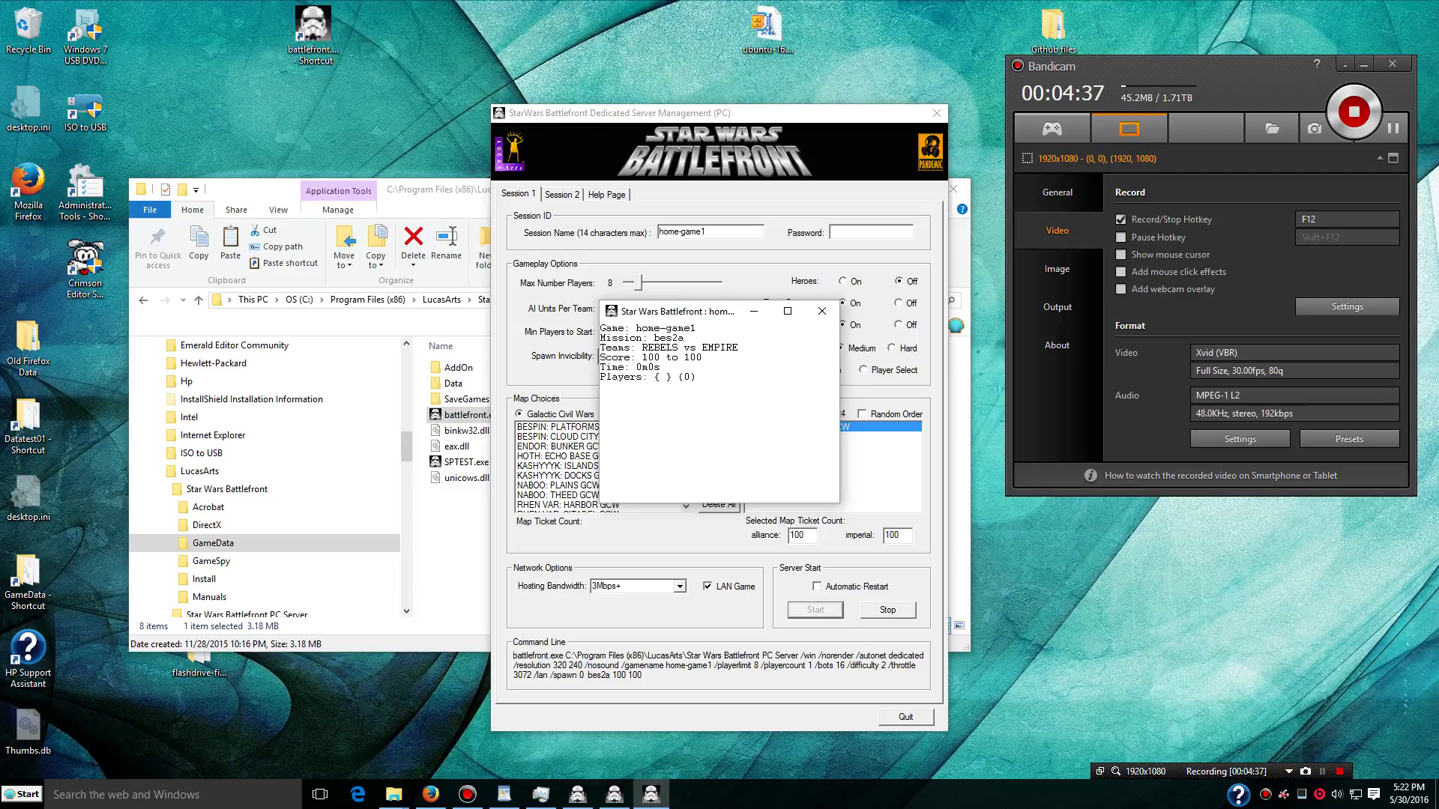
Switch to the running Star Wars Battlefront game window.
{"action": "mouse_move", "coordinate": [651, 795]}
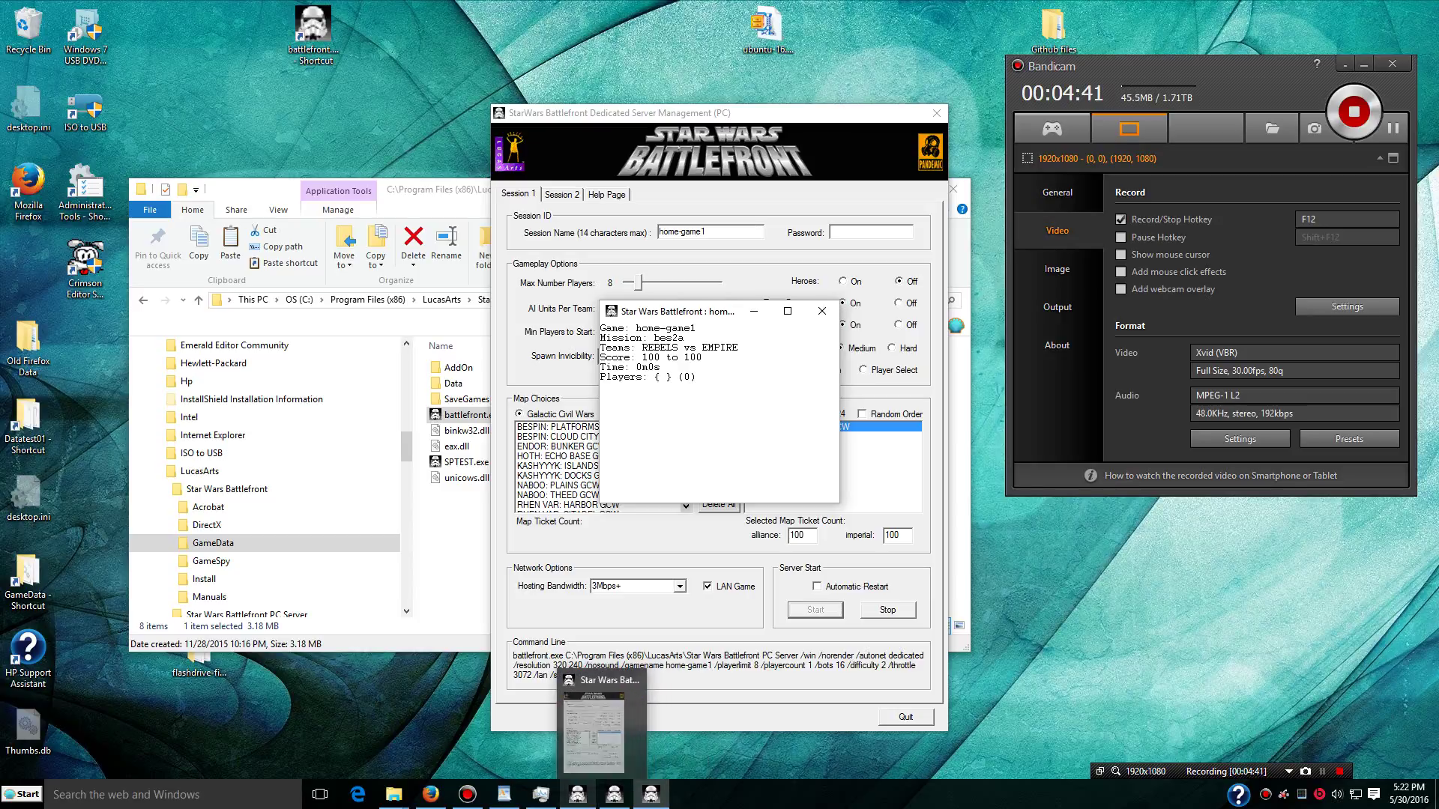
{"action": "left_click", "coordinate": [578, 795]}
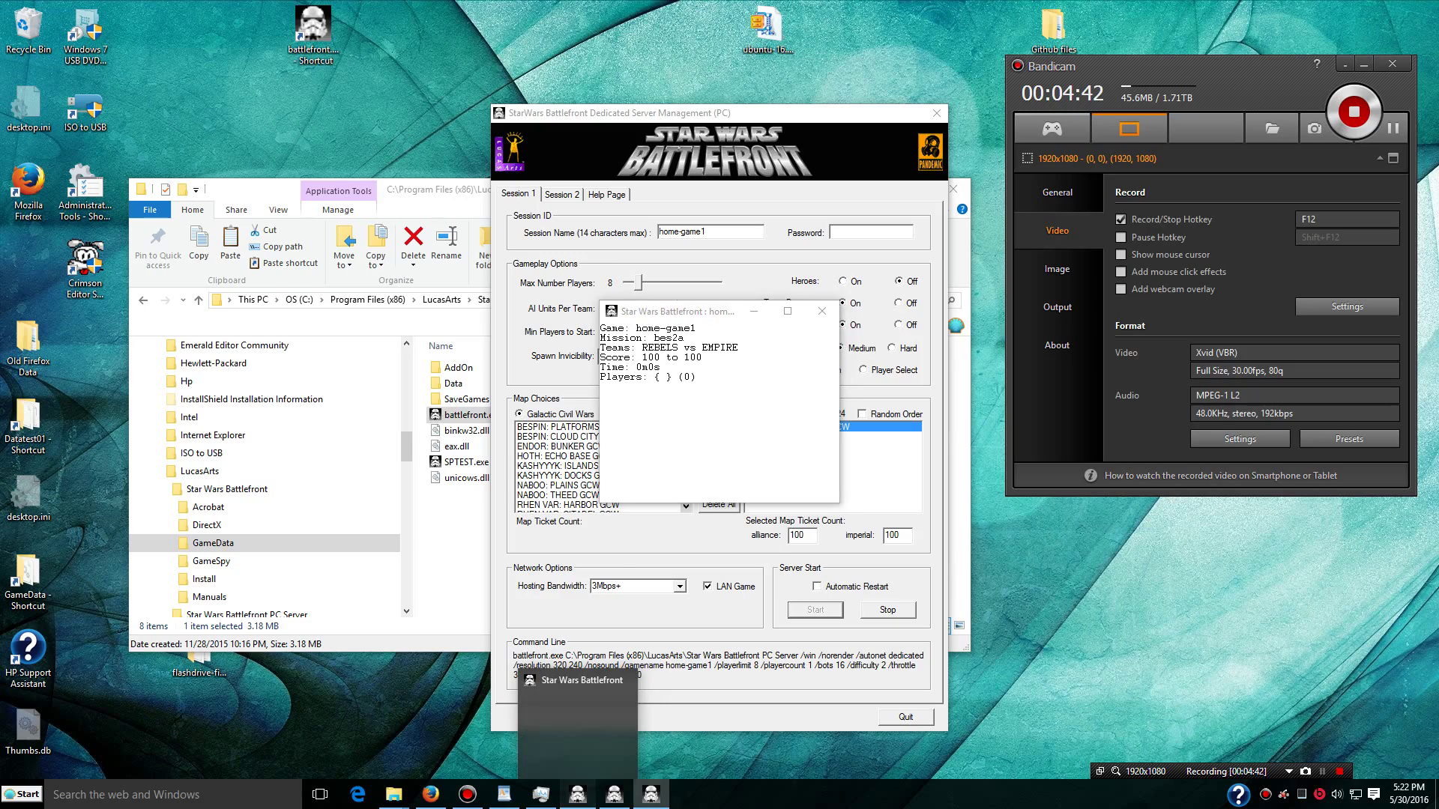